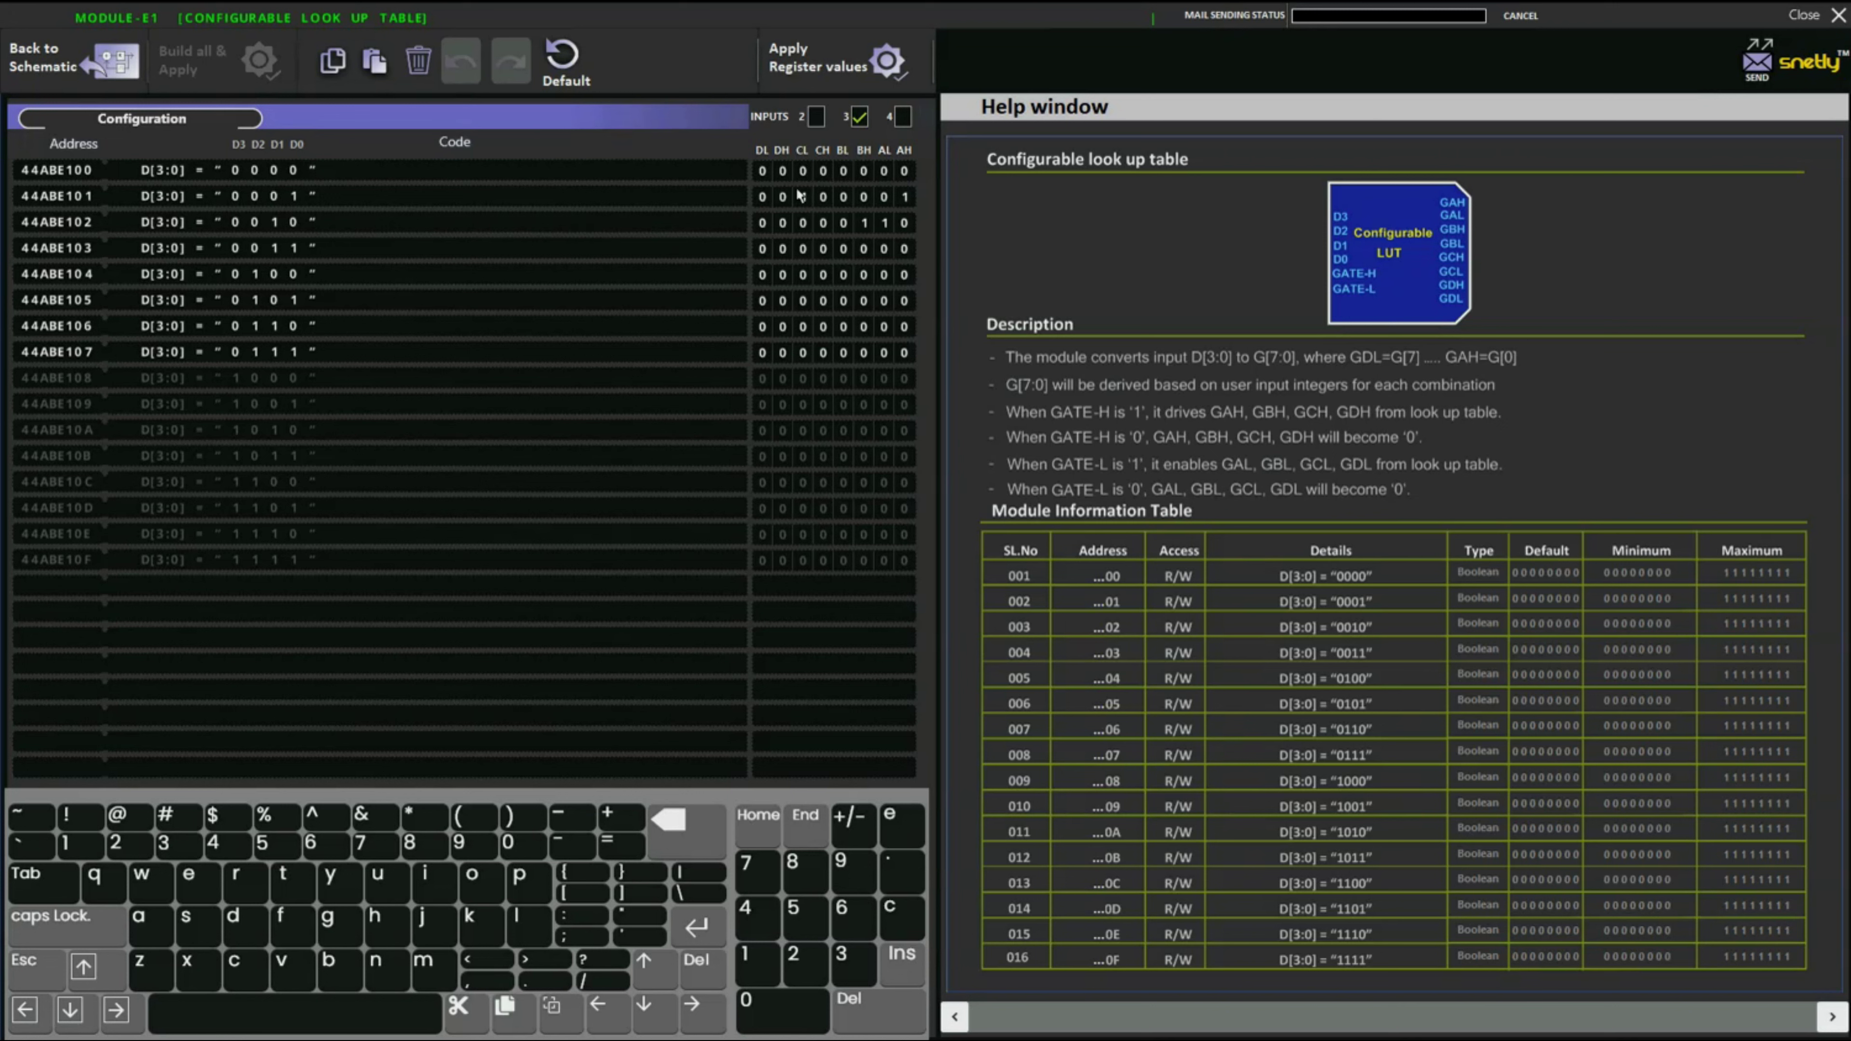
Complete the lookup table with 00100001 for 0001, 00100100 for 0011, 00011000 for 0100, 00001001 for 0101 and 00010010 for 0110, and return to the schematic
click(863, 249)
click(803, 250)
click(822, 276)
click(904, 299)
click(823, 332)
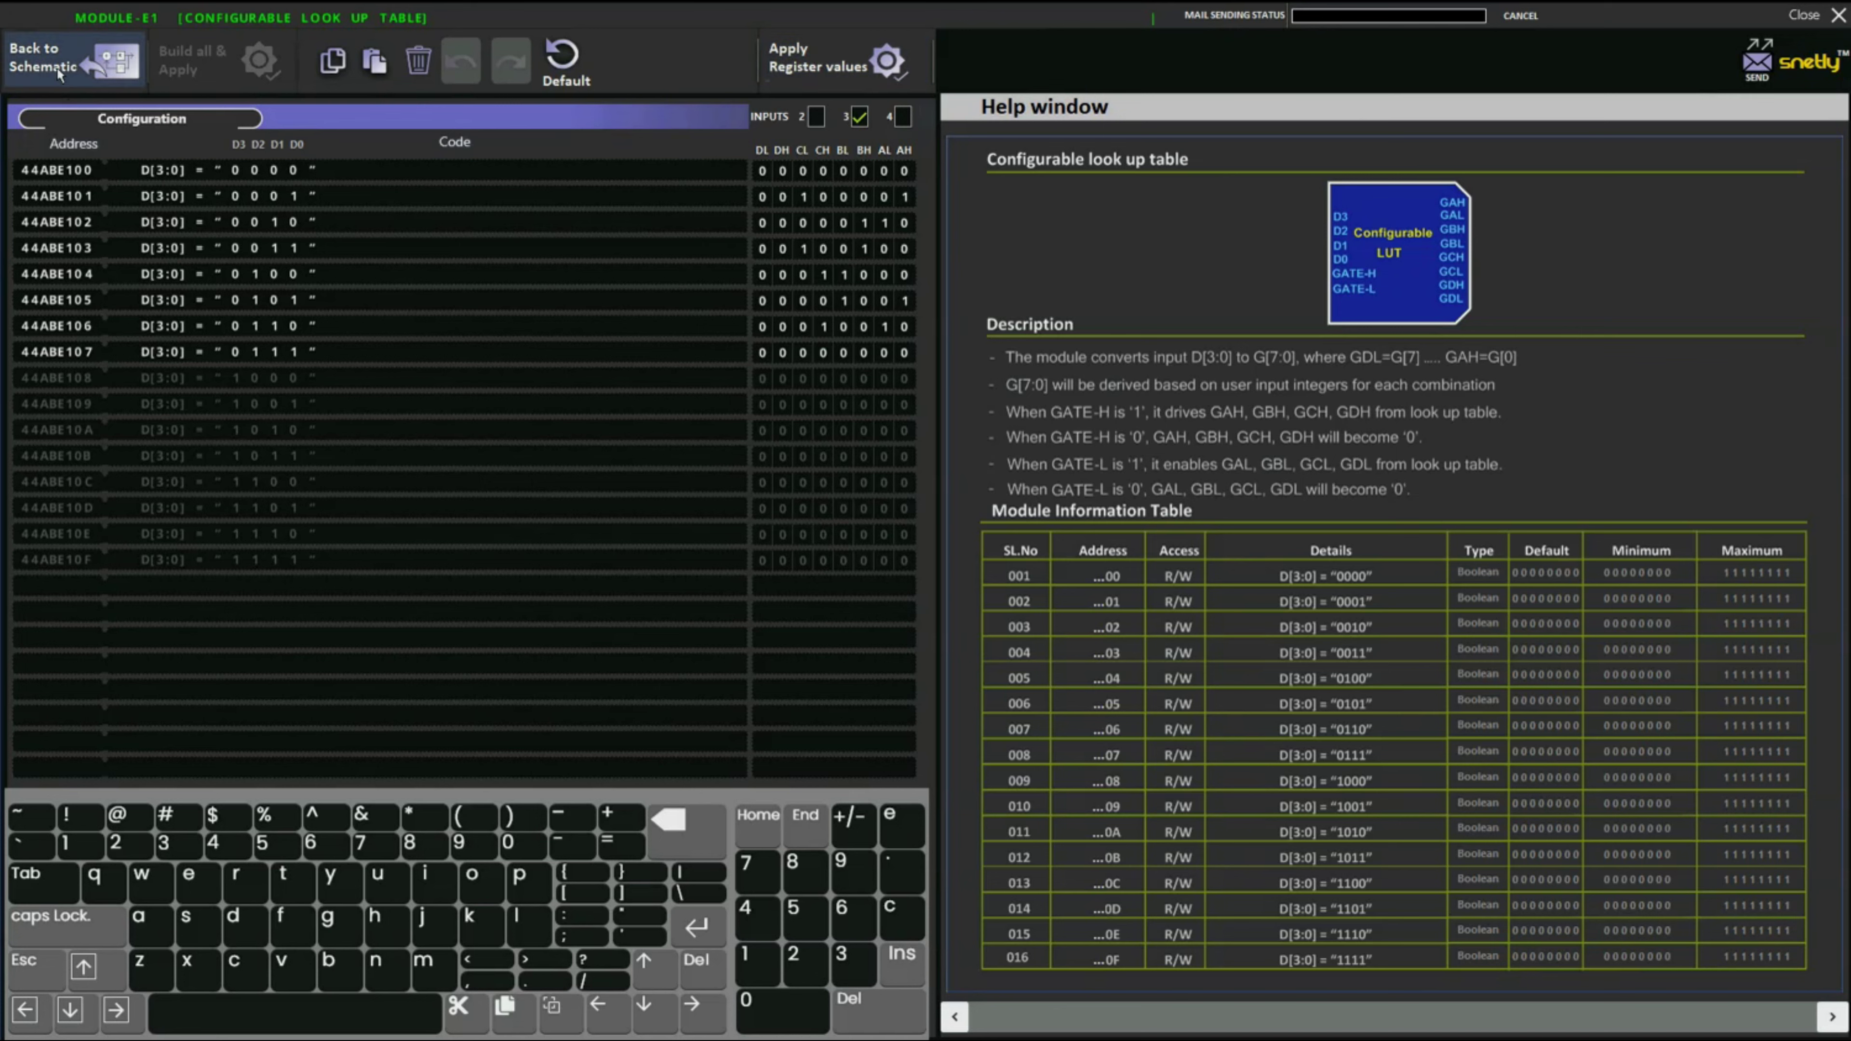
click(73, 58)
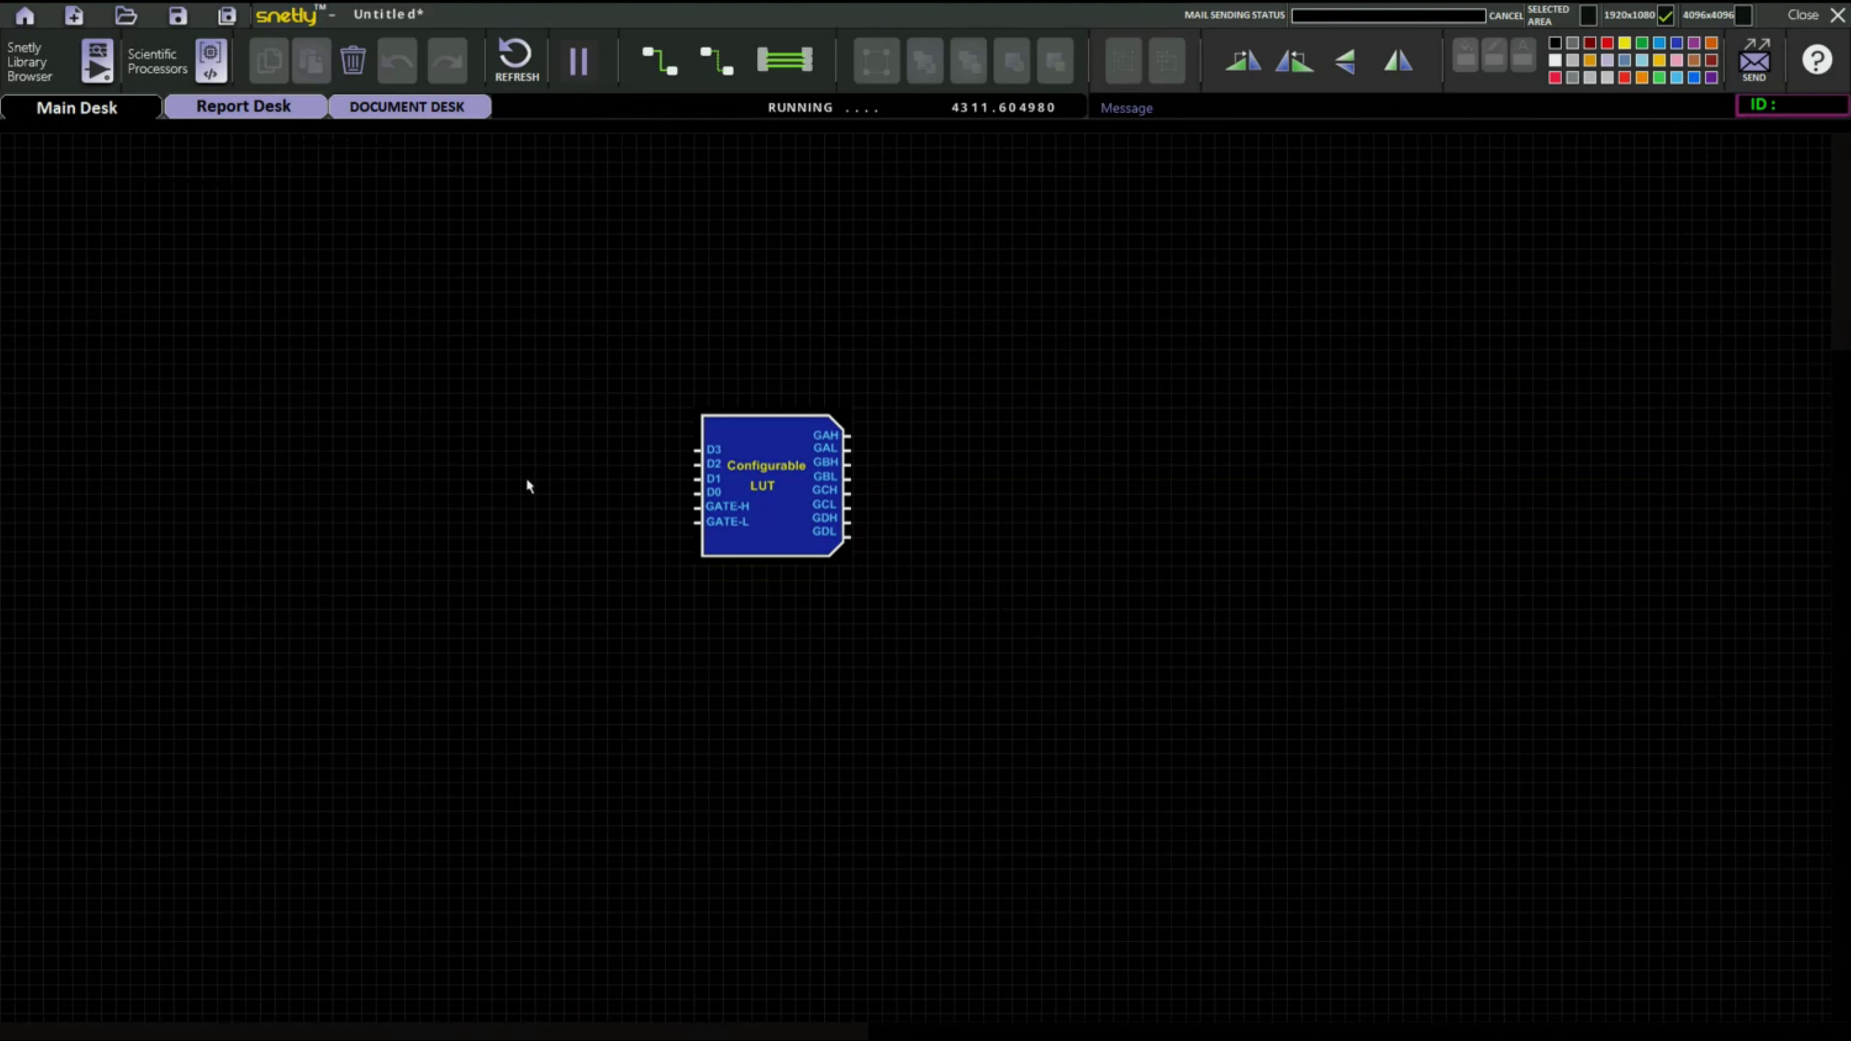
Place an eight-switch block from the Constants & Switches library to the left of the Configurable LUT
click(97, 60)
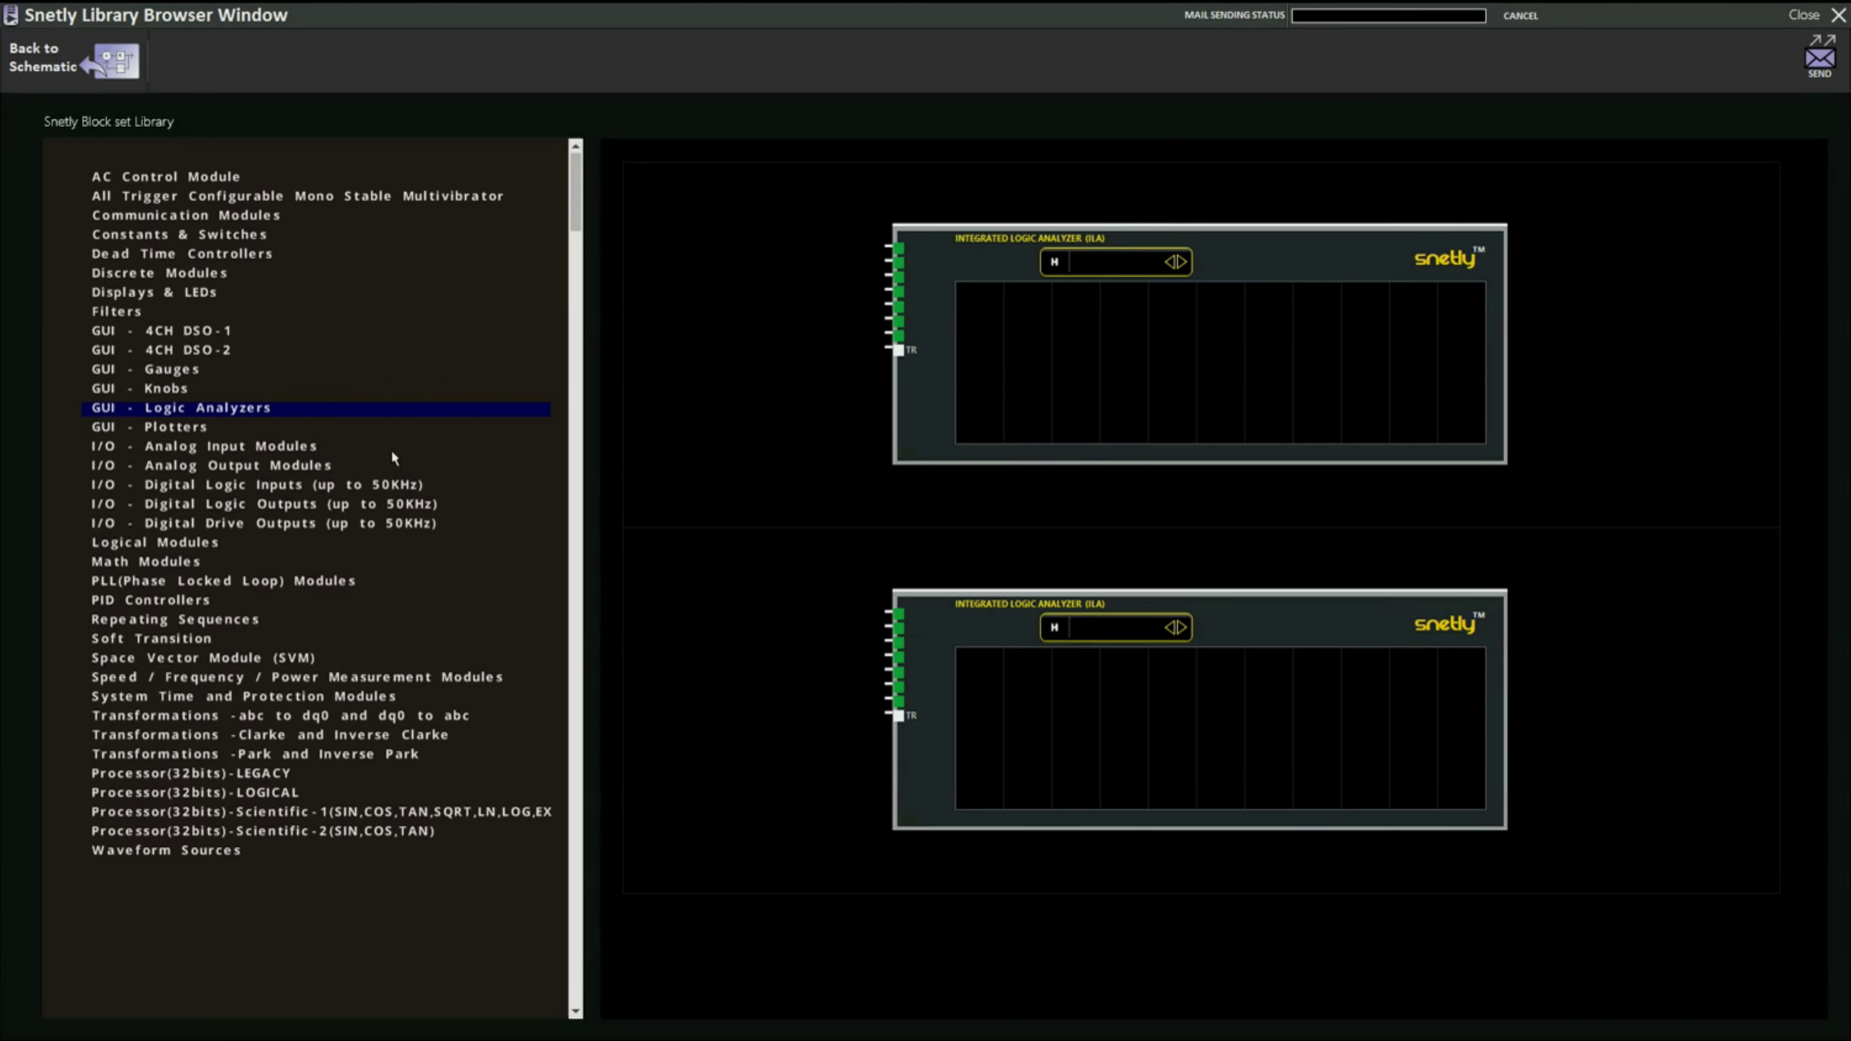
click(217, 239)
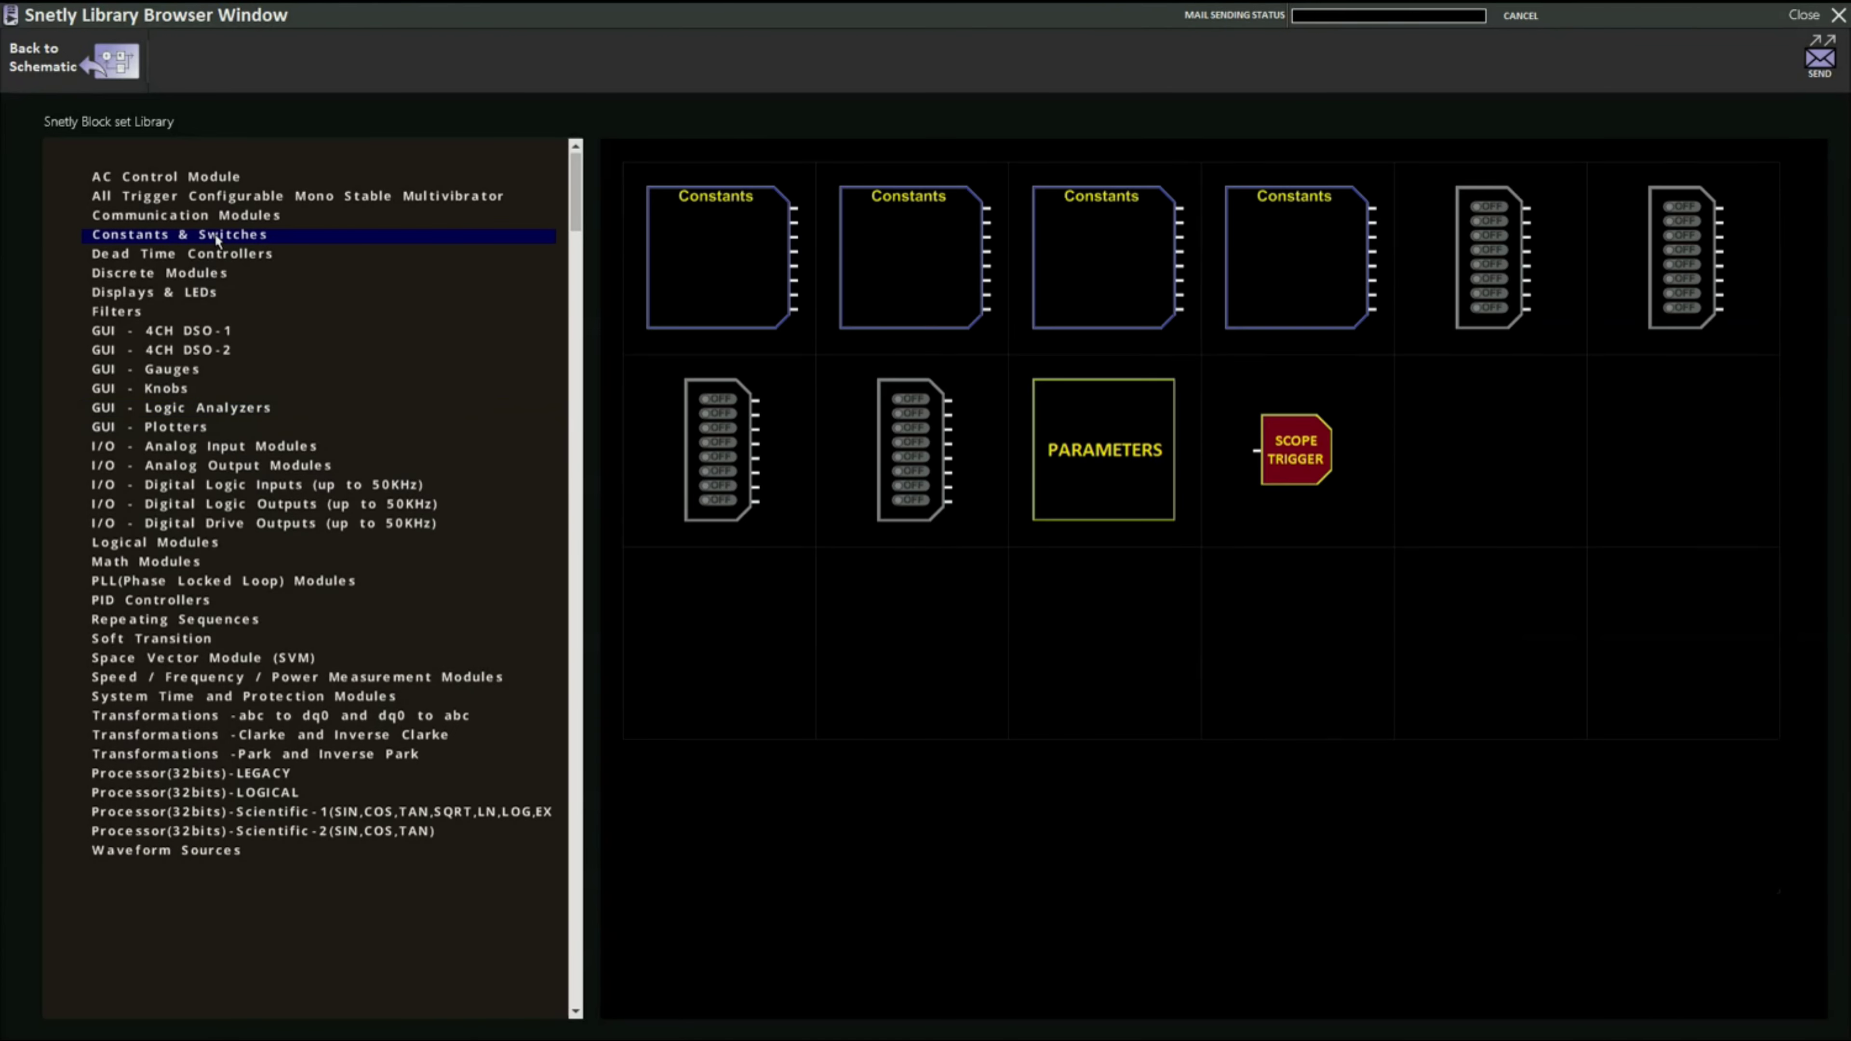
click(699, 474)
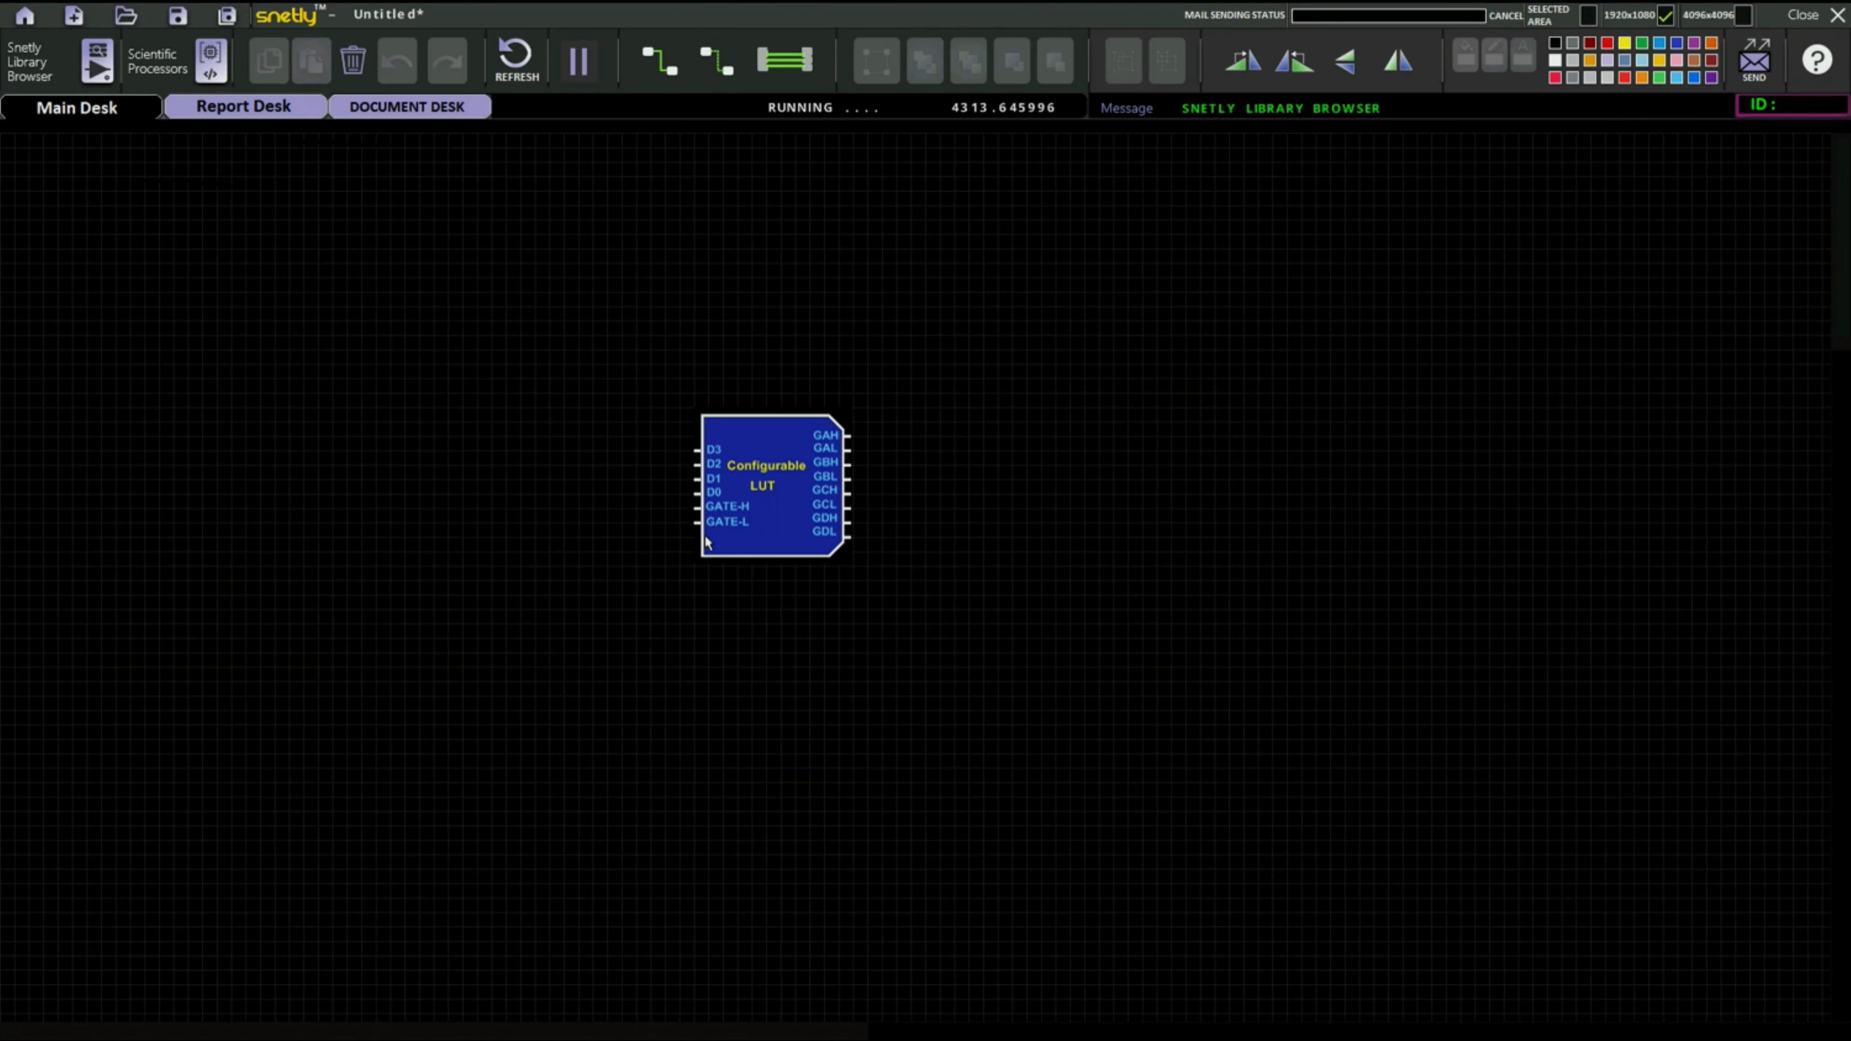
click(479, 512)
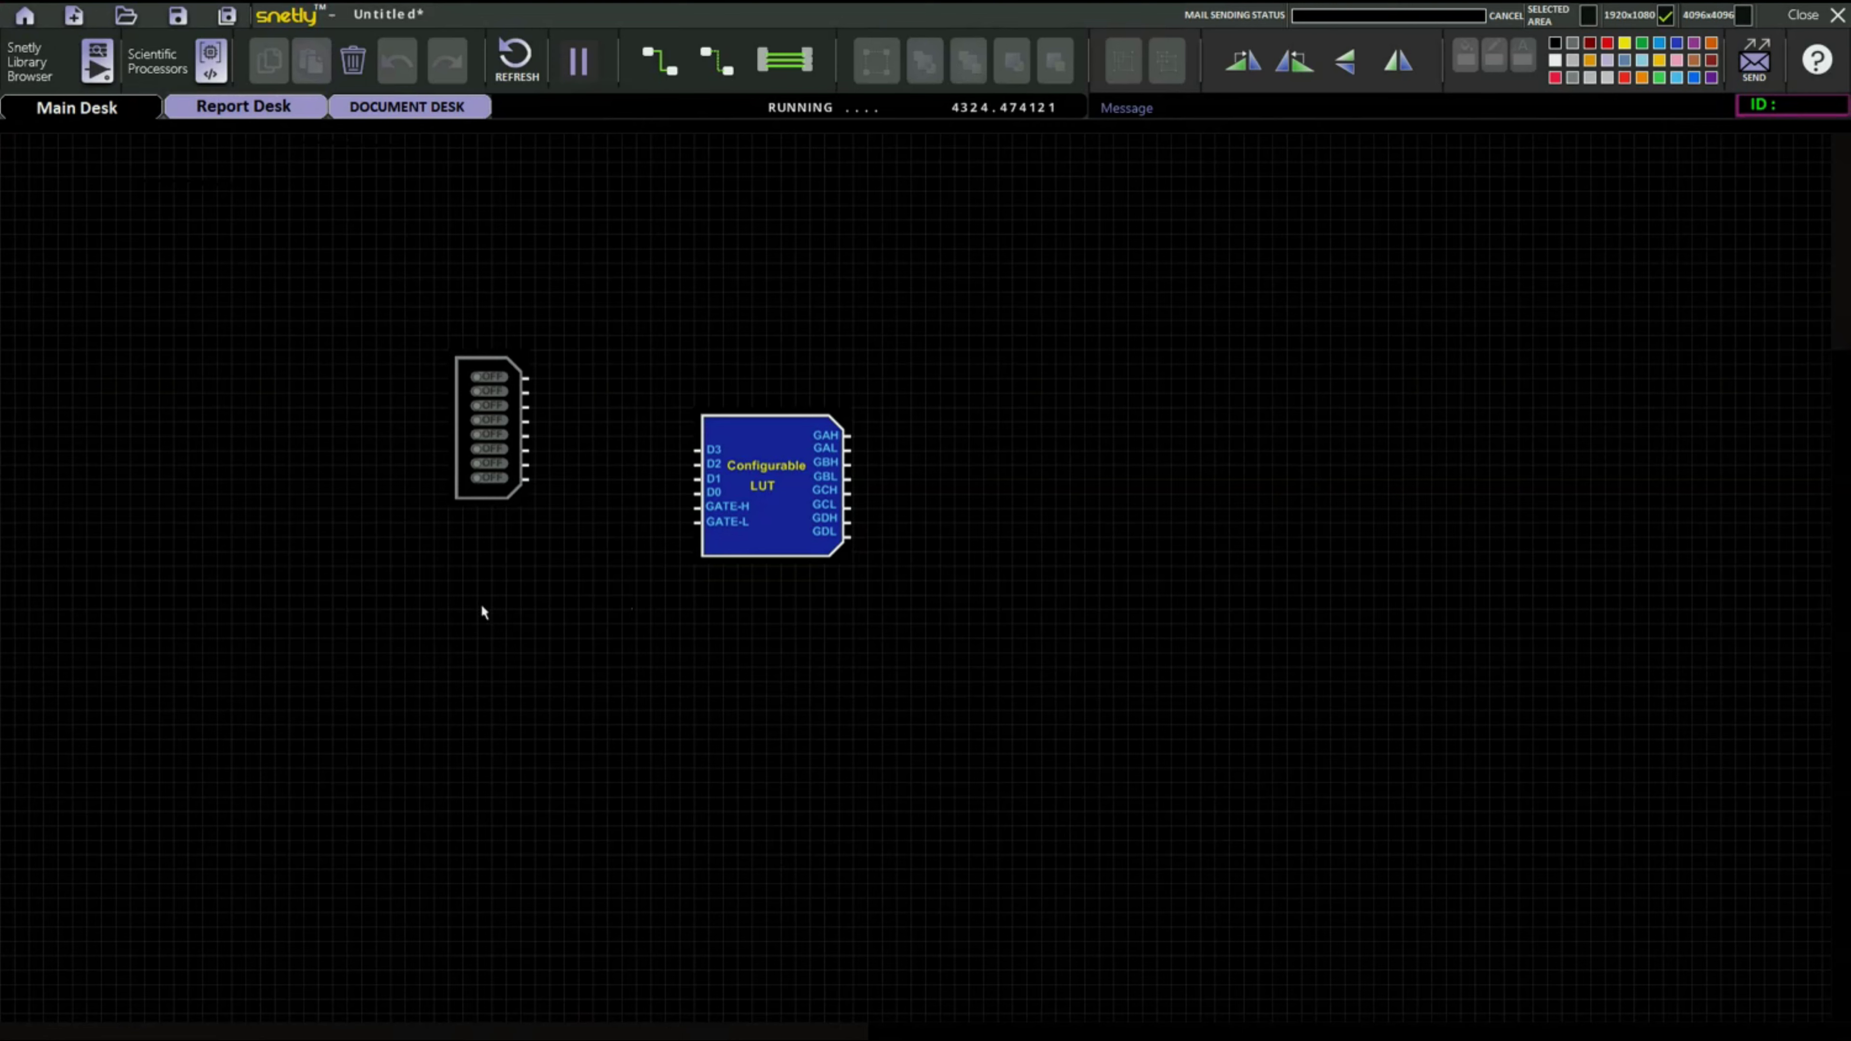
Place an internally configured Square (50% duty cycle) waveform source below the switch block and adjust the switch block's position
click(51, 61)
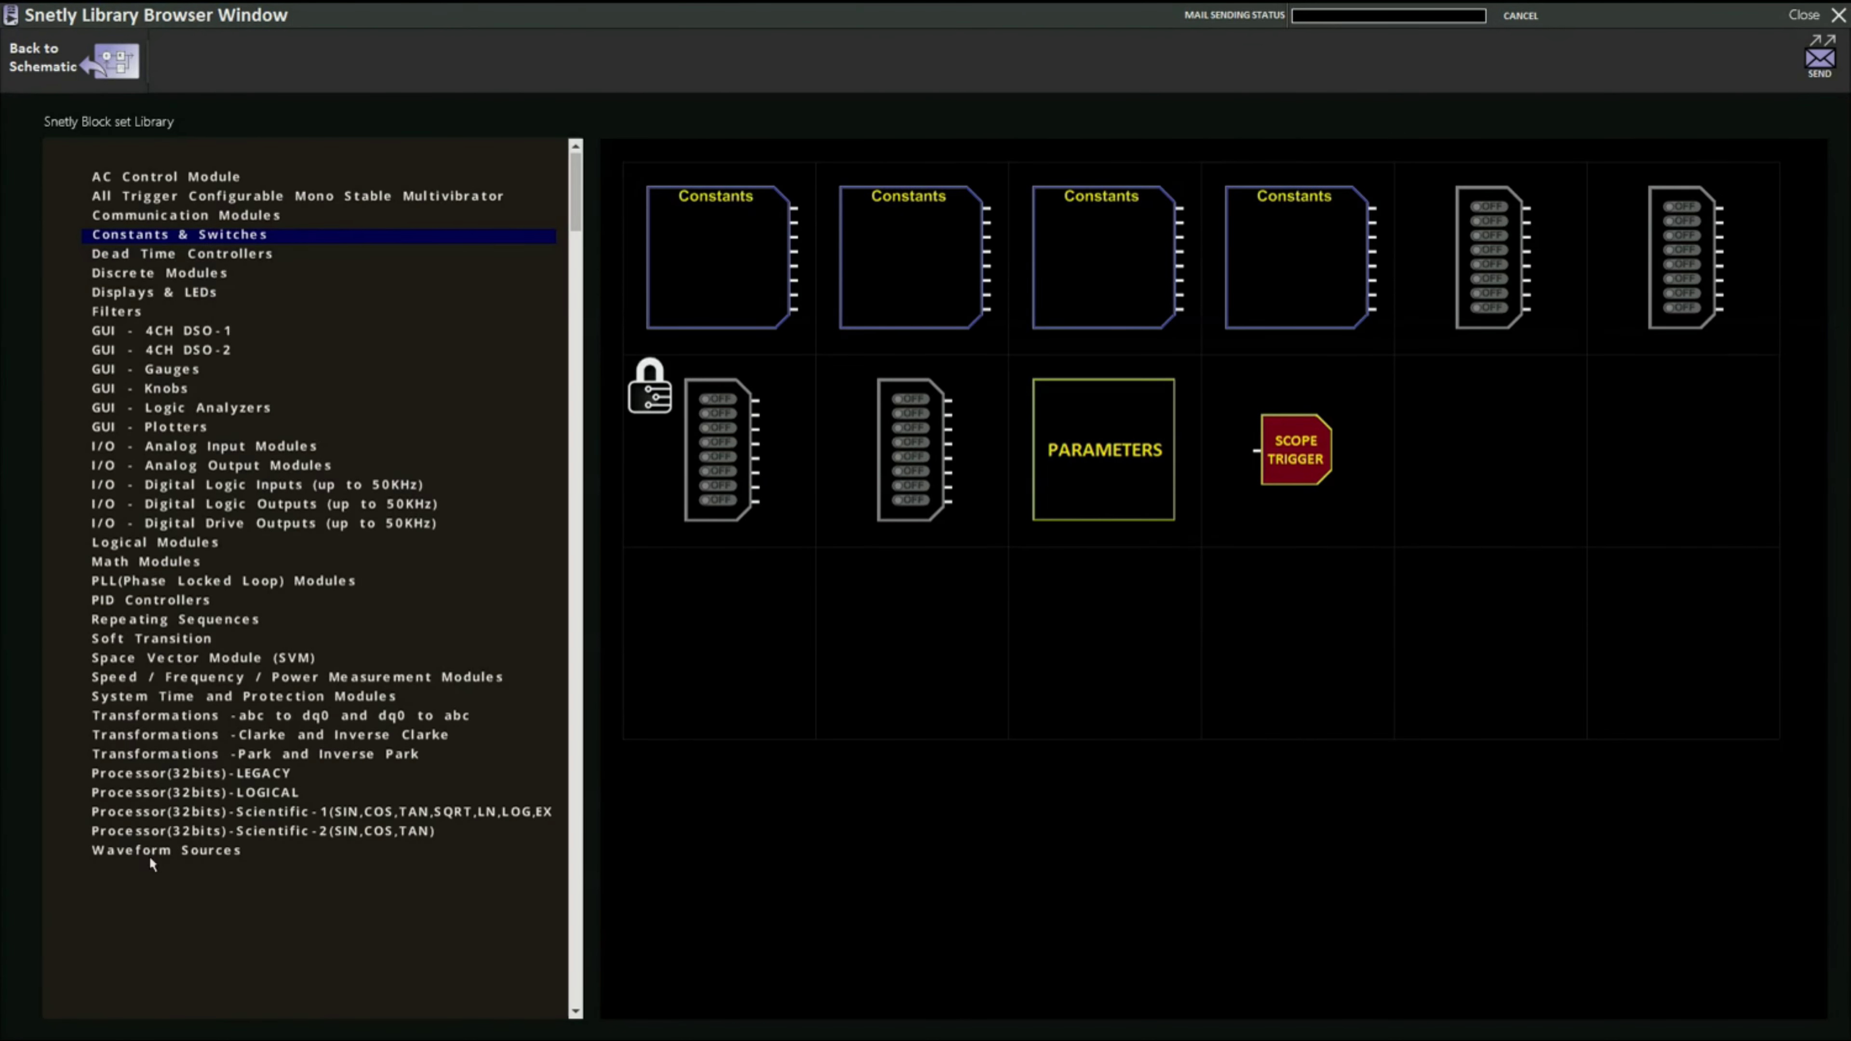
click(150, 860)
click(729, 679)
click(420, 671)
mouse_move(504, 493)
mouse_down()
mouse_move(531, 483)
mouse_move(497, 475)
mouse_up()
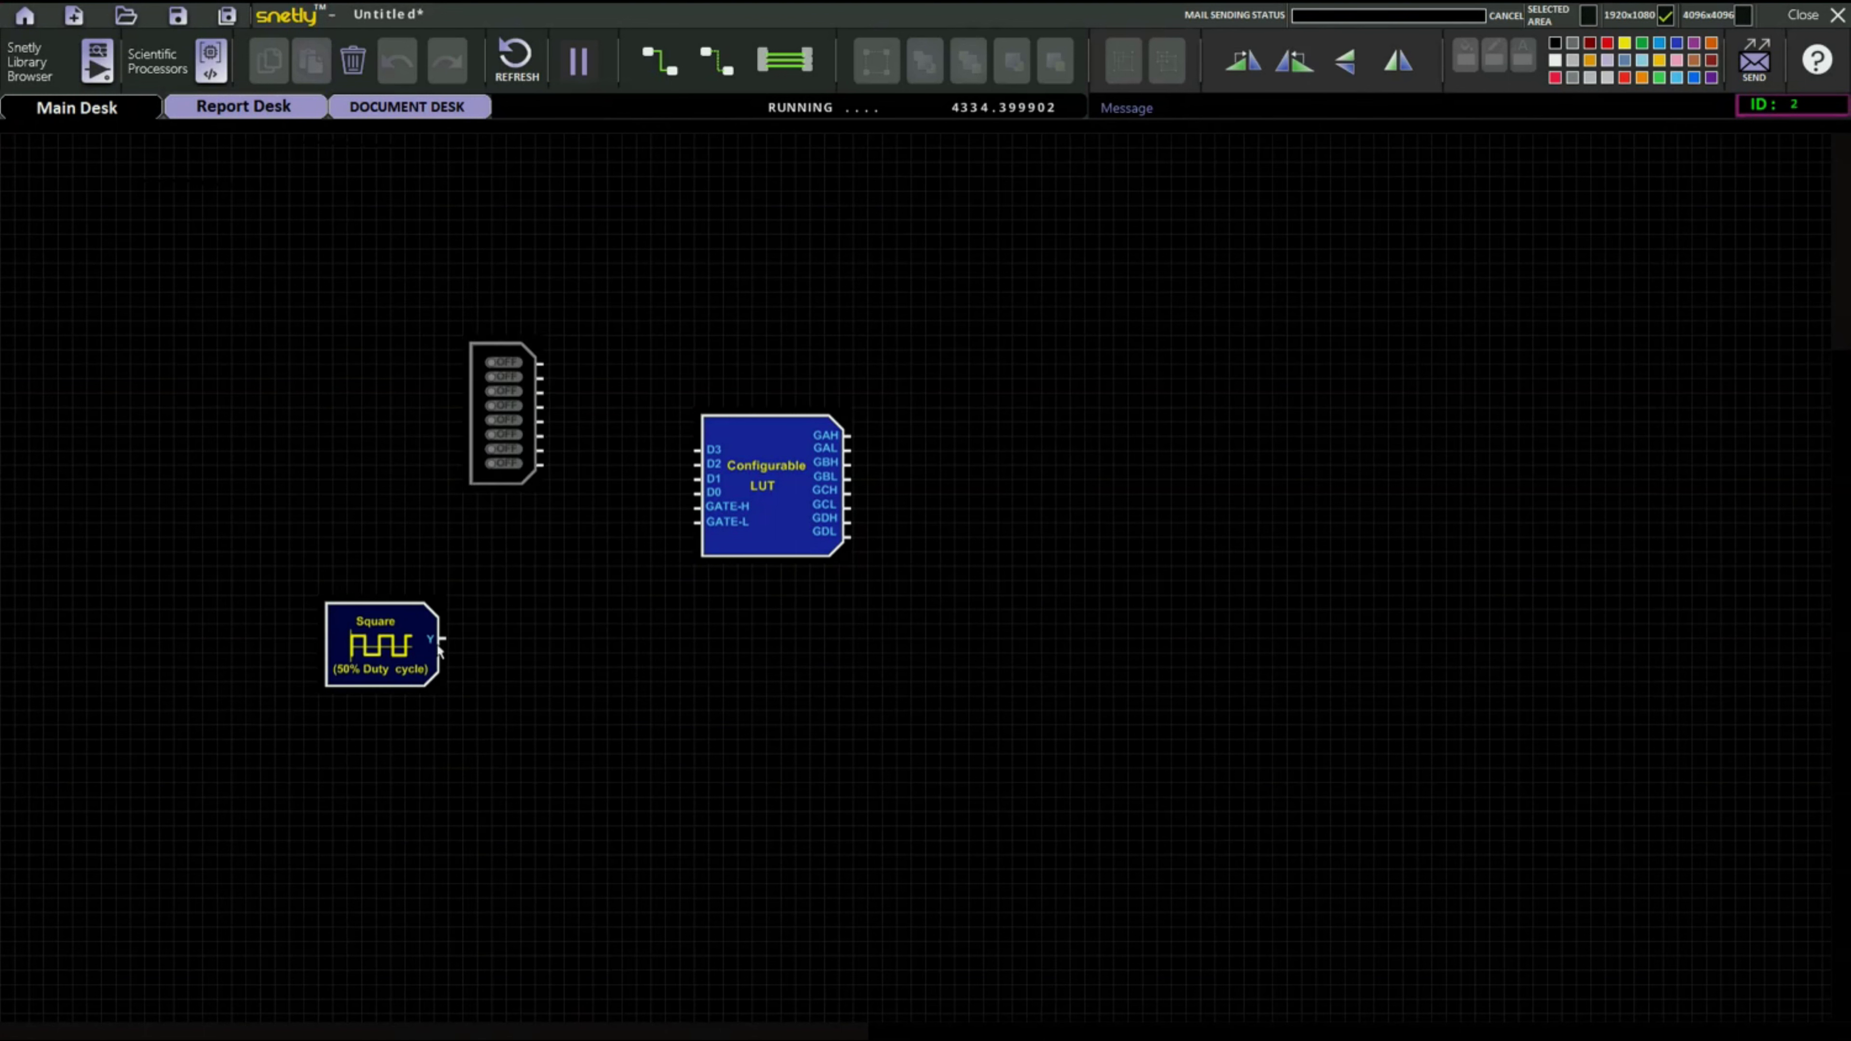
Set the square wave's minimum value to 0 and maximum value to 1, apply the register values and return to the schematic
double_click(373, 678)
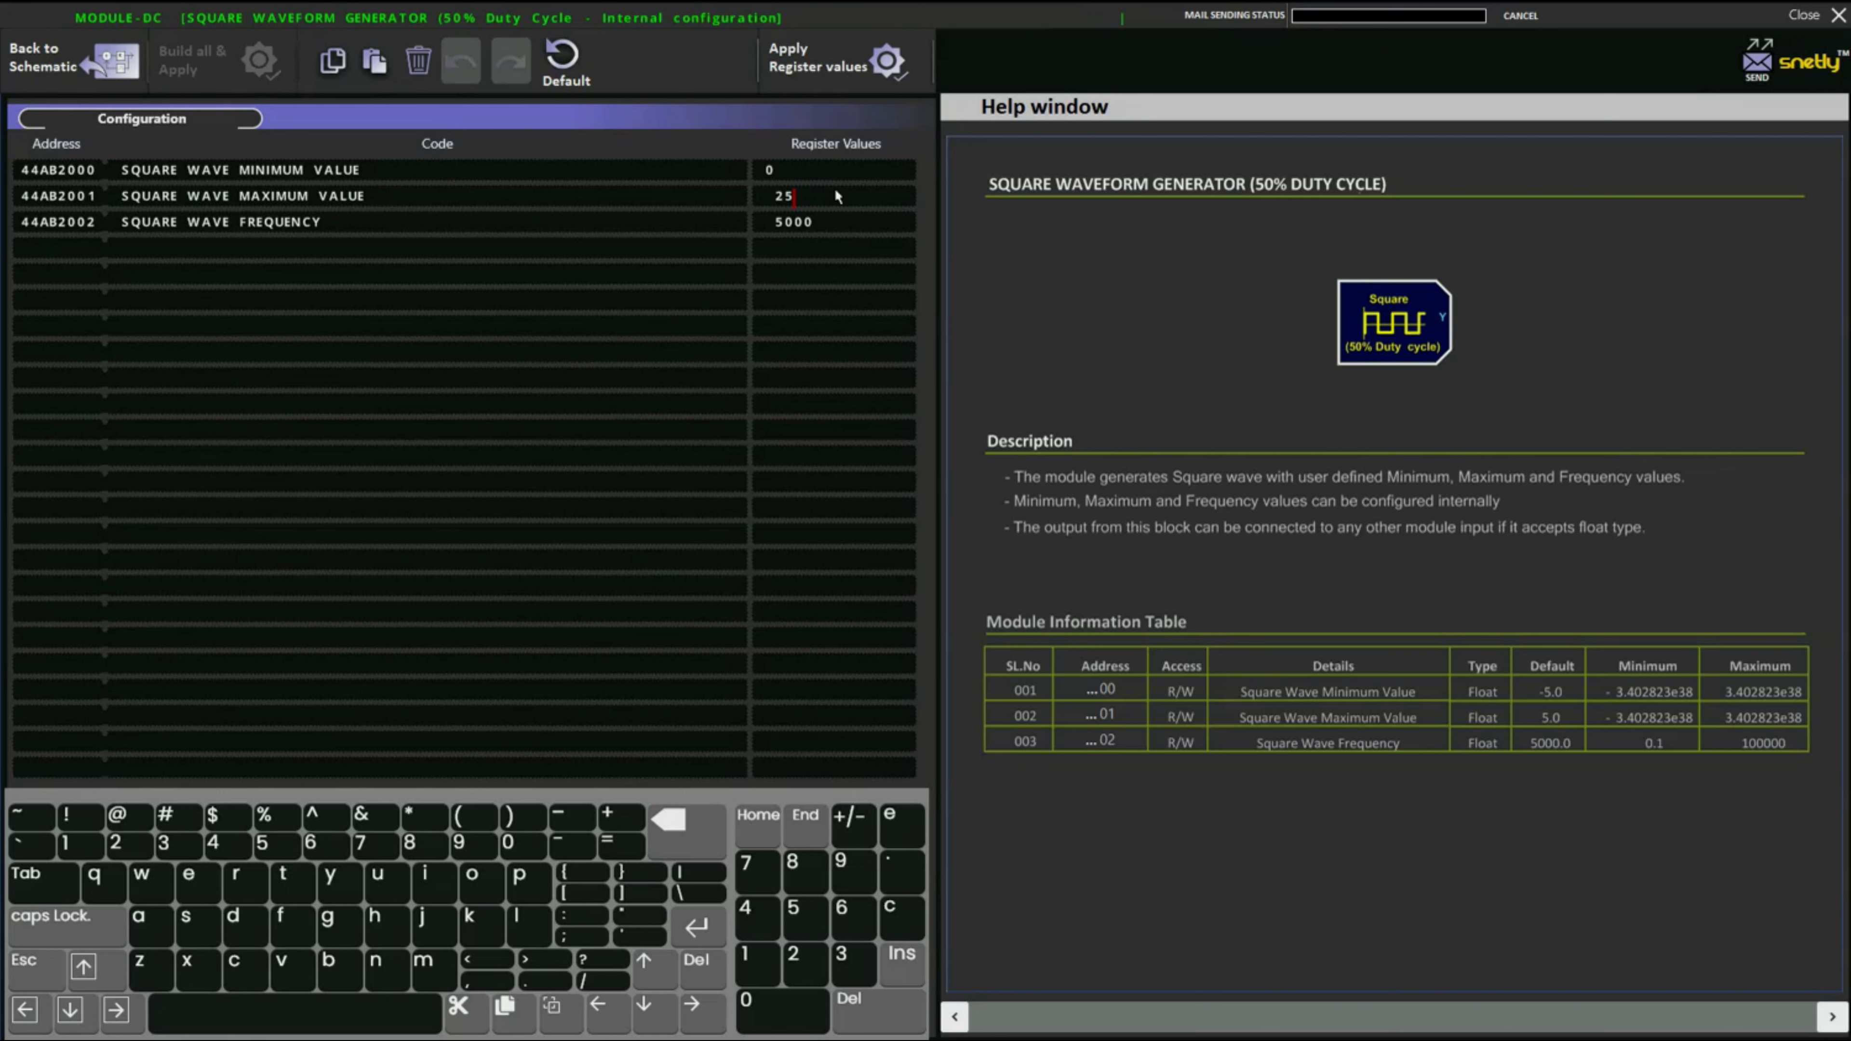
click(668, 821)
click(668, 821)
click(755, 957)
click(813, 81)
click(73, 58)
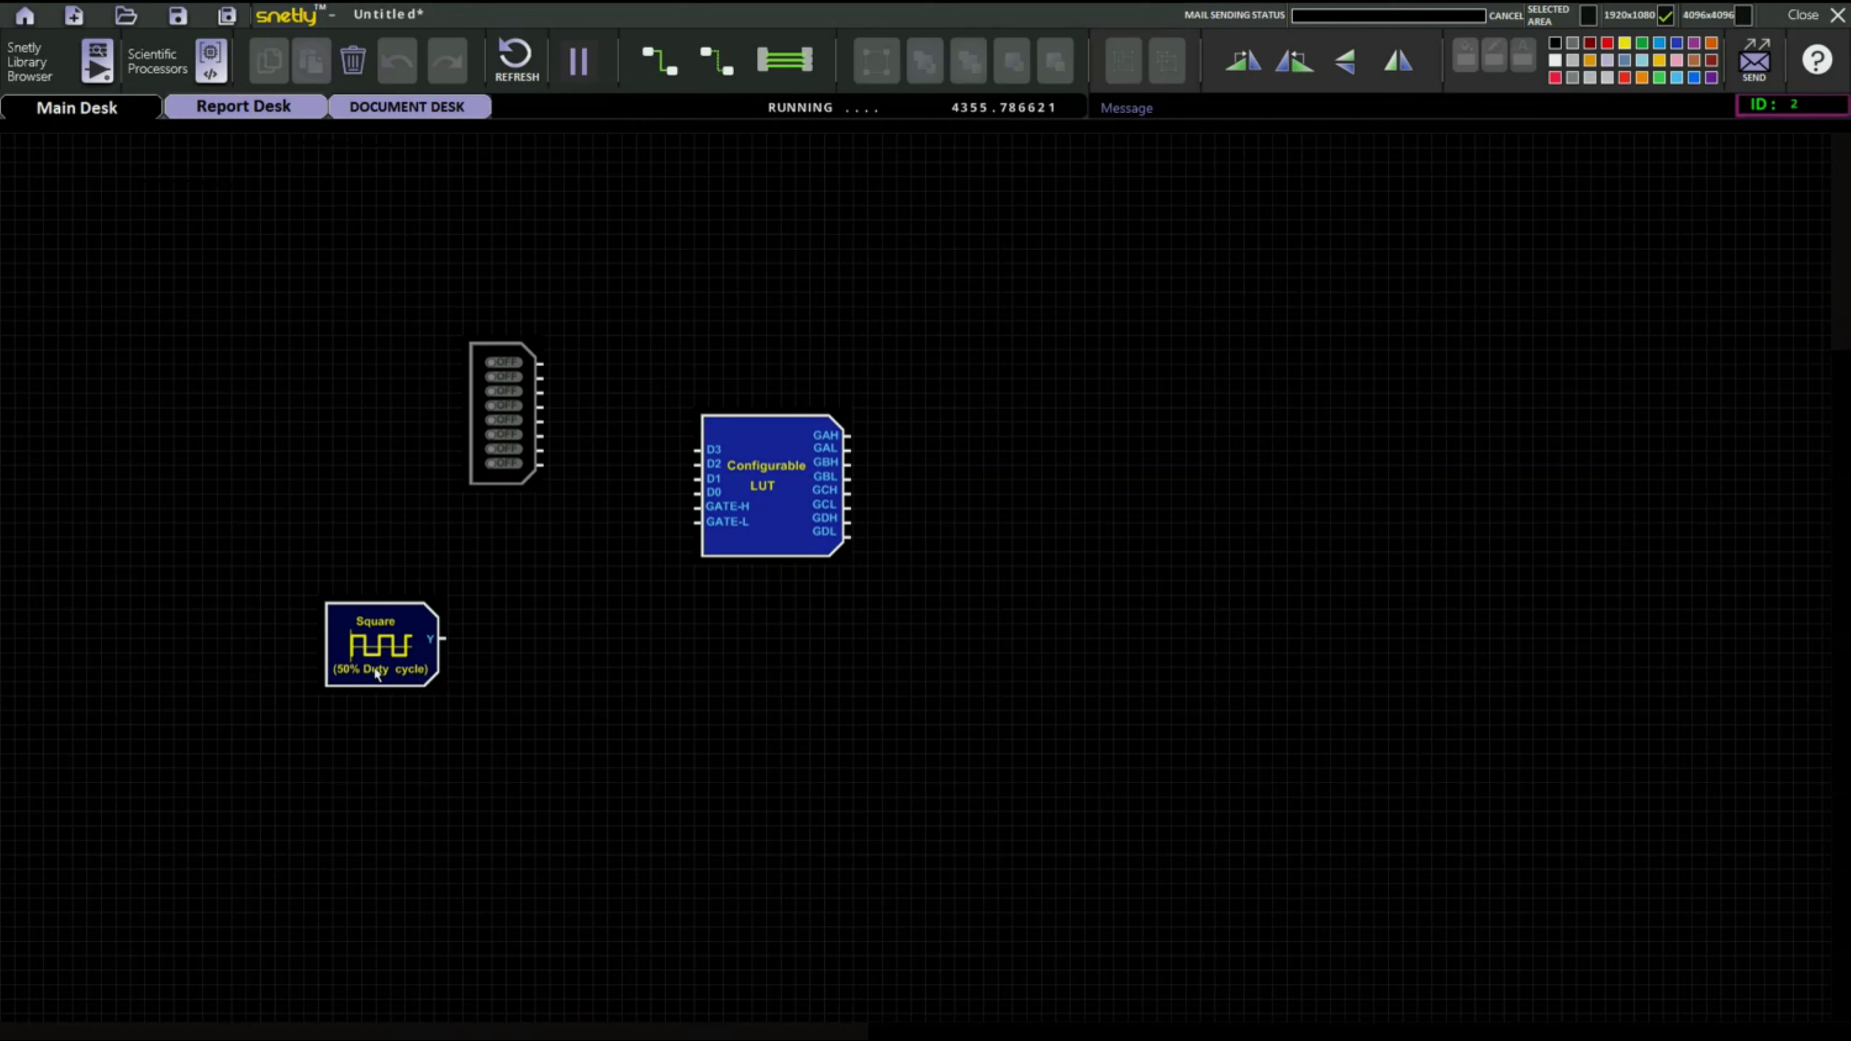
Wire the square wave output to GATE-H and GATE-L, and the lowest three switch outputs to D0, D1 and D2, aligning the blocks
drag(447, 640, 698, 507)
drag(448, 640, 696, 525)
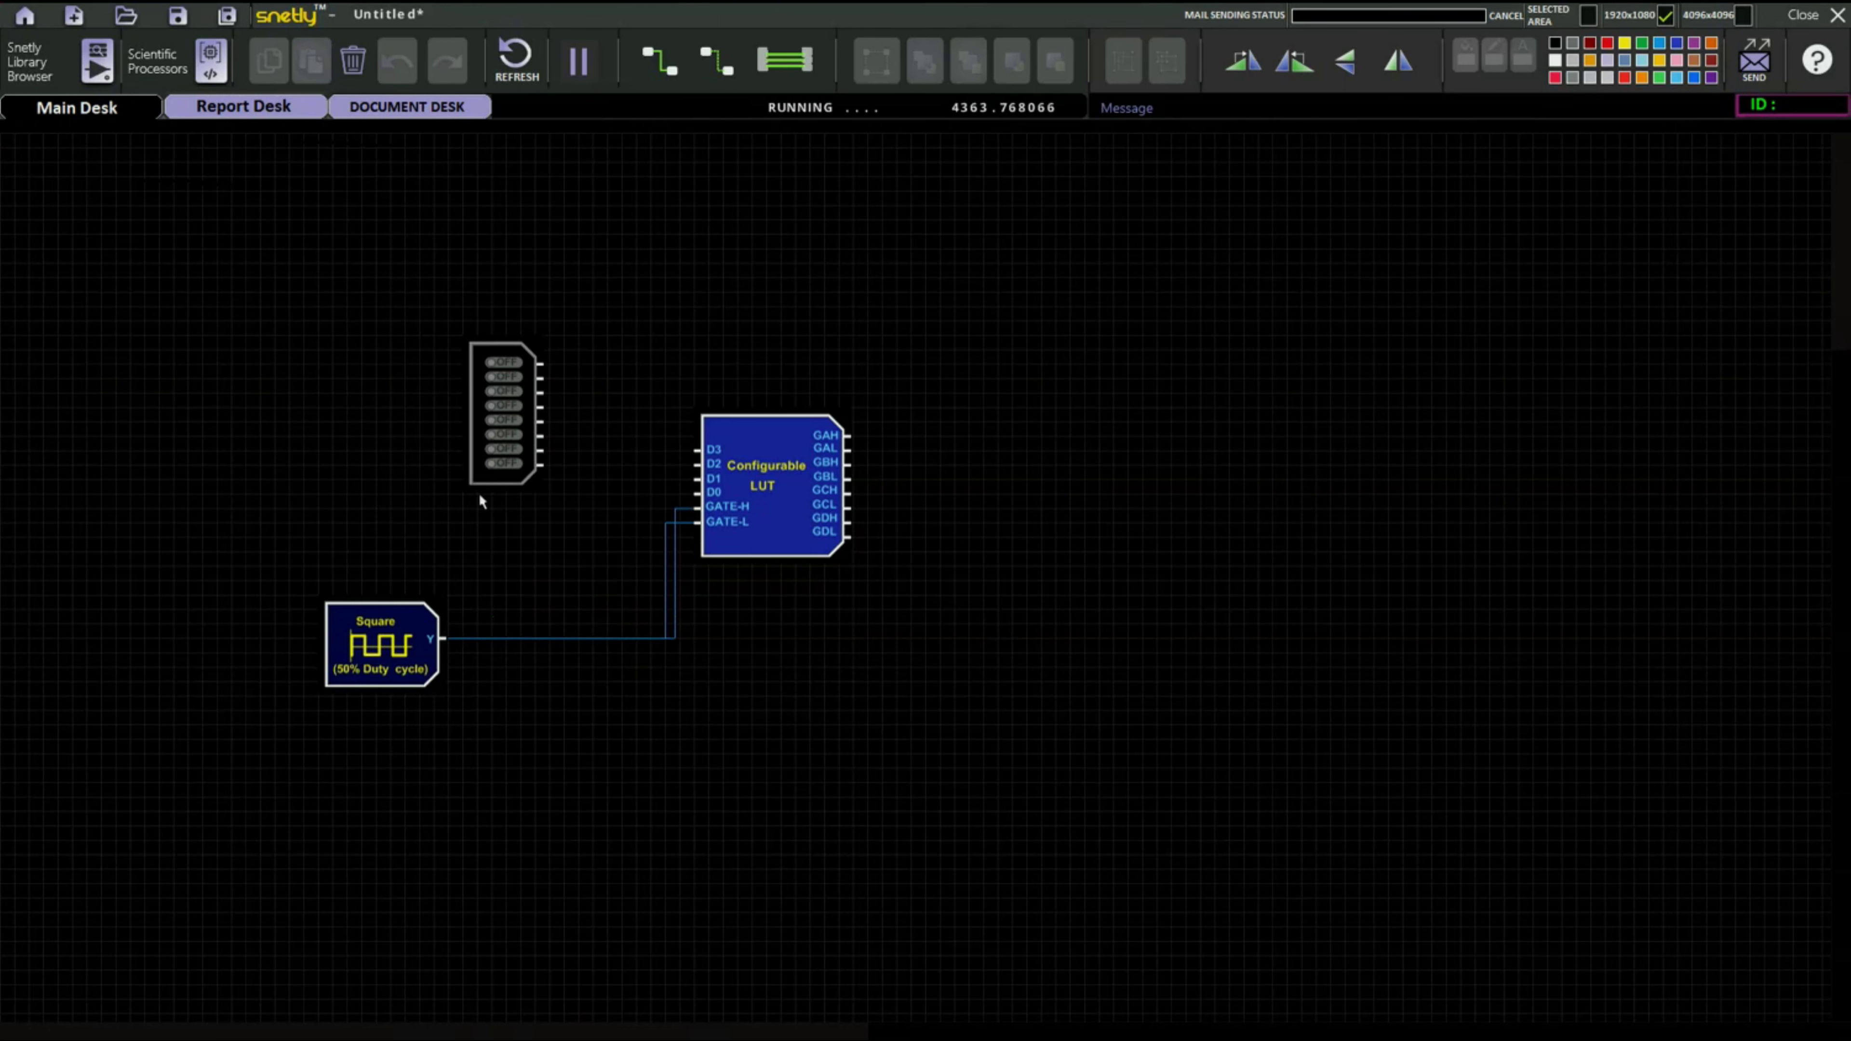
drag(493, 479, 493, 493)
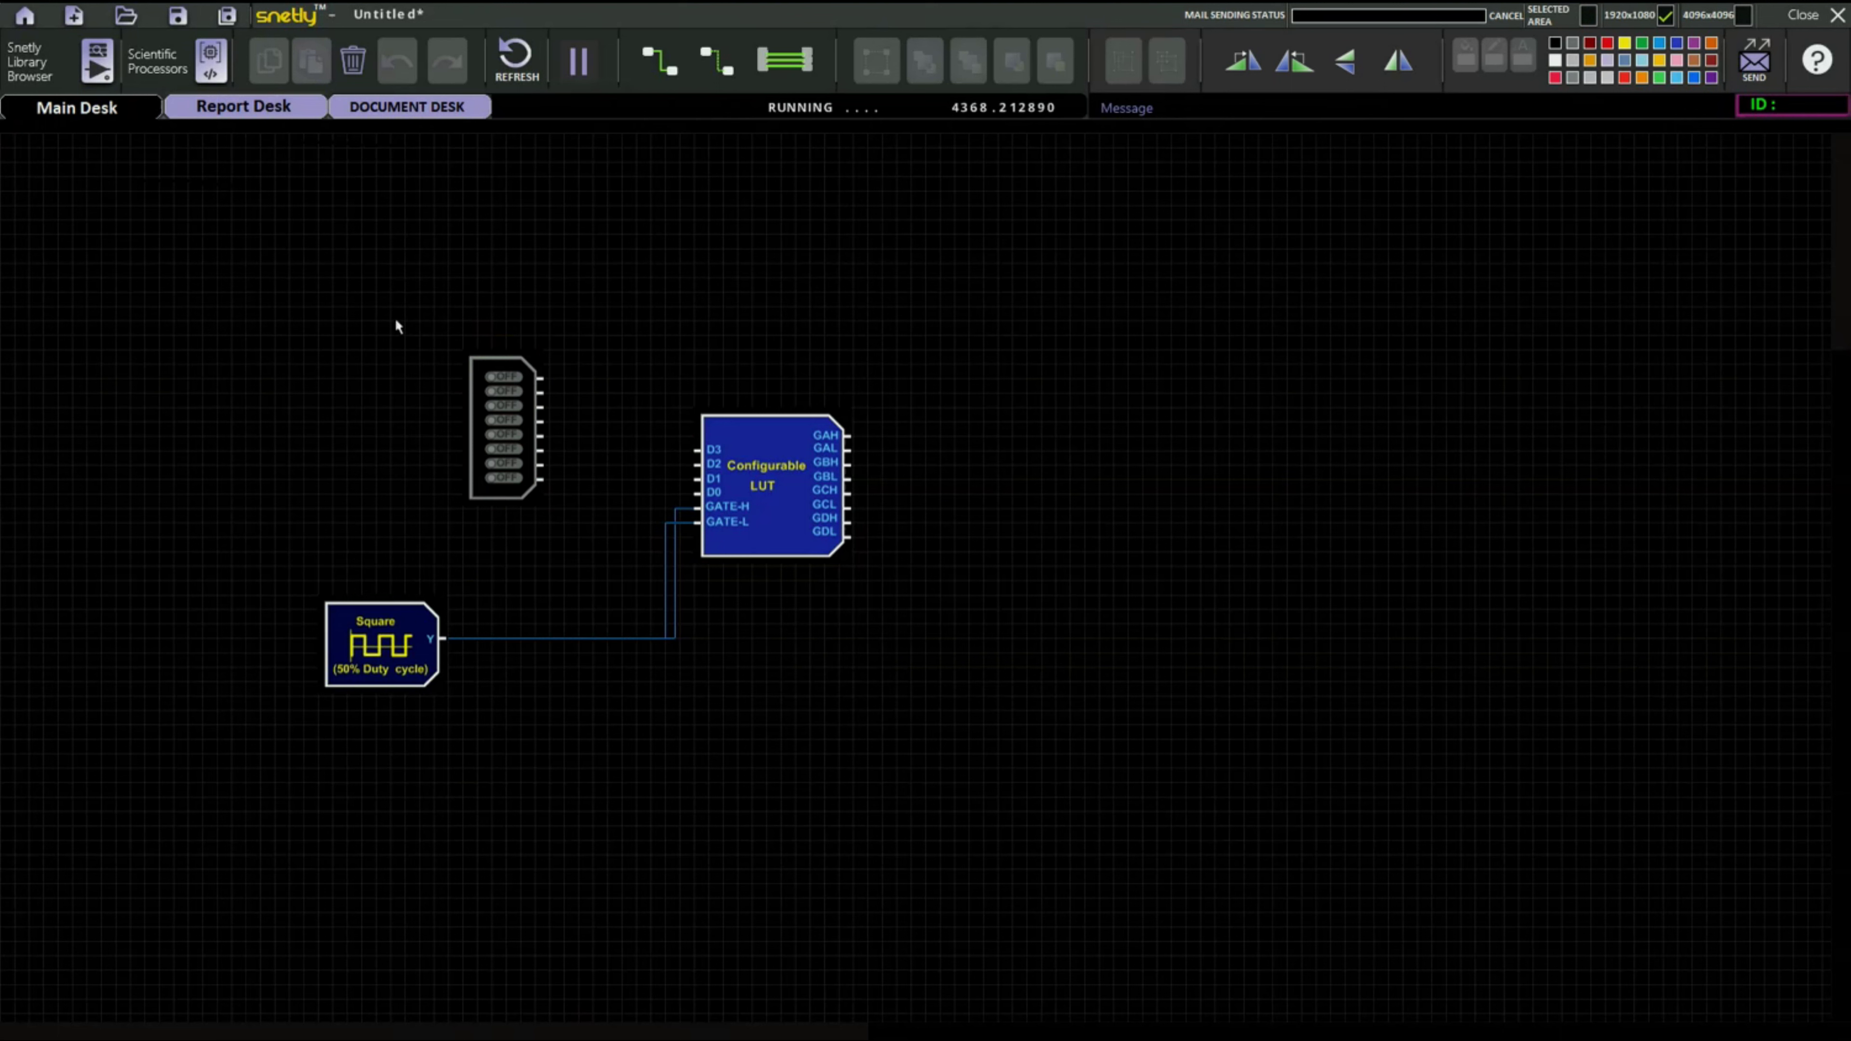
drag(540, 479, 696, 494)
drag(540, 465, 698, 480)
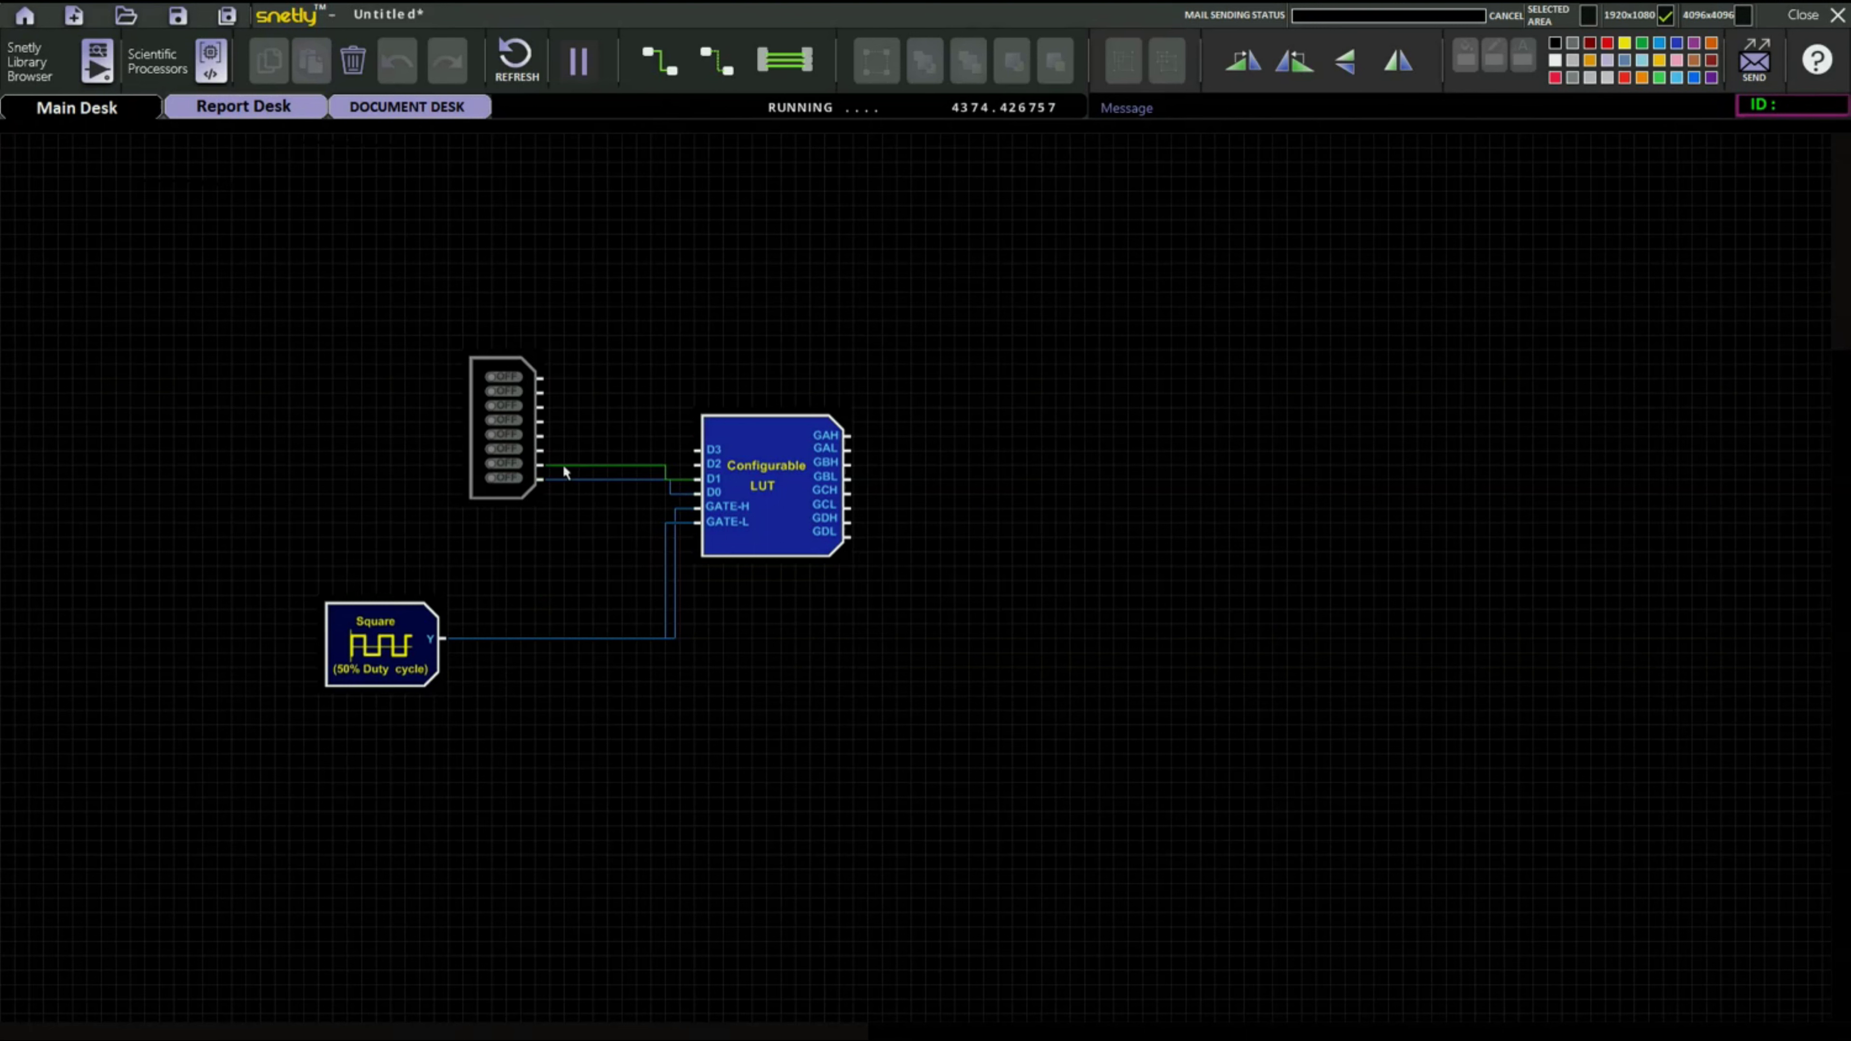
drag(546, 452, 698, 465)
drag(509, 495, 511, 524)
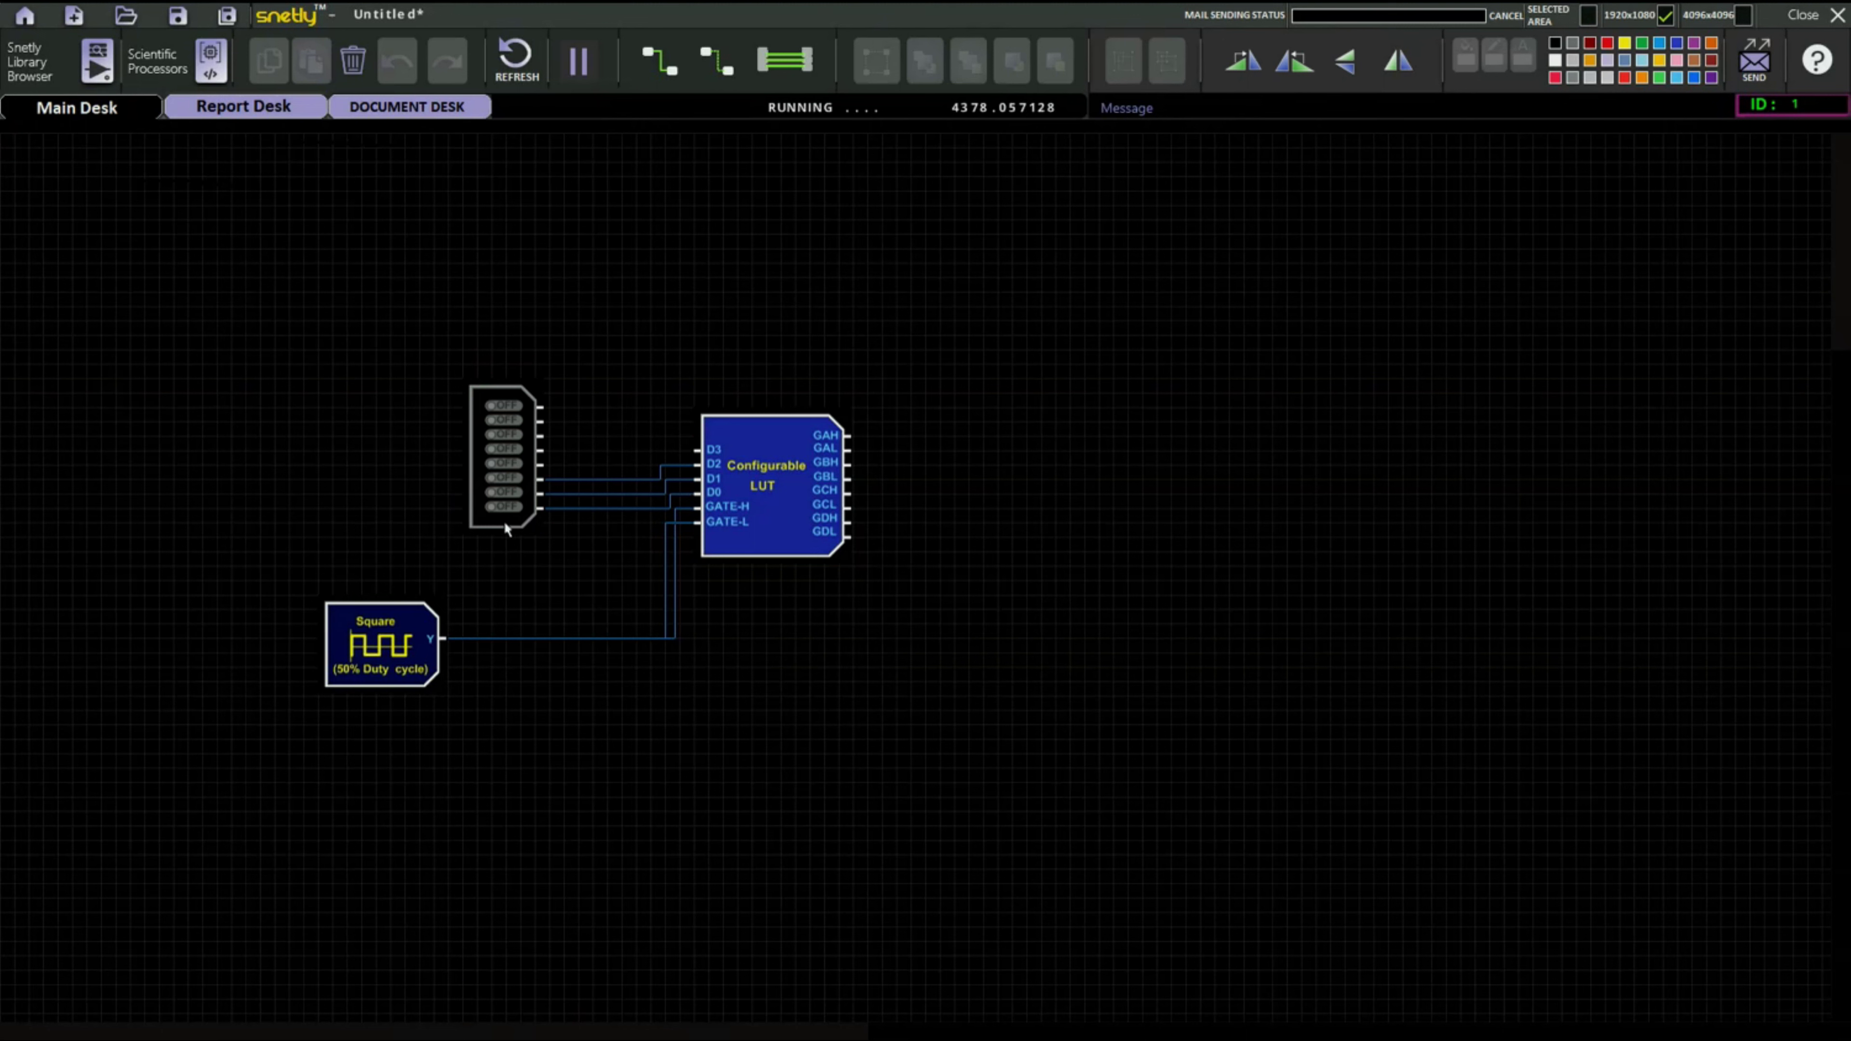
drag(791, 556, 771, 561)
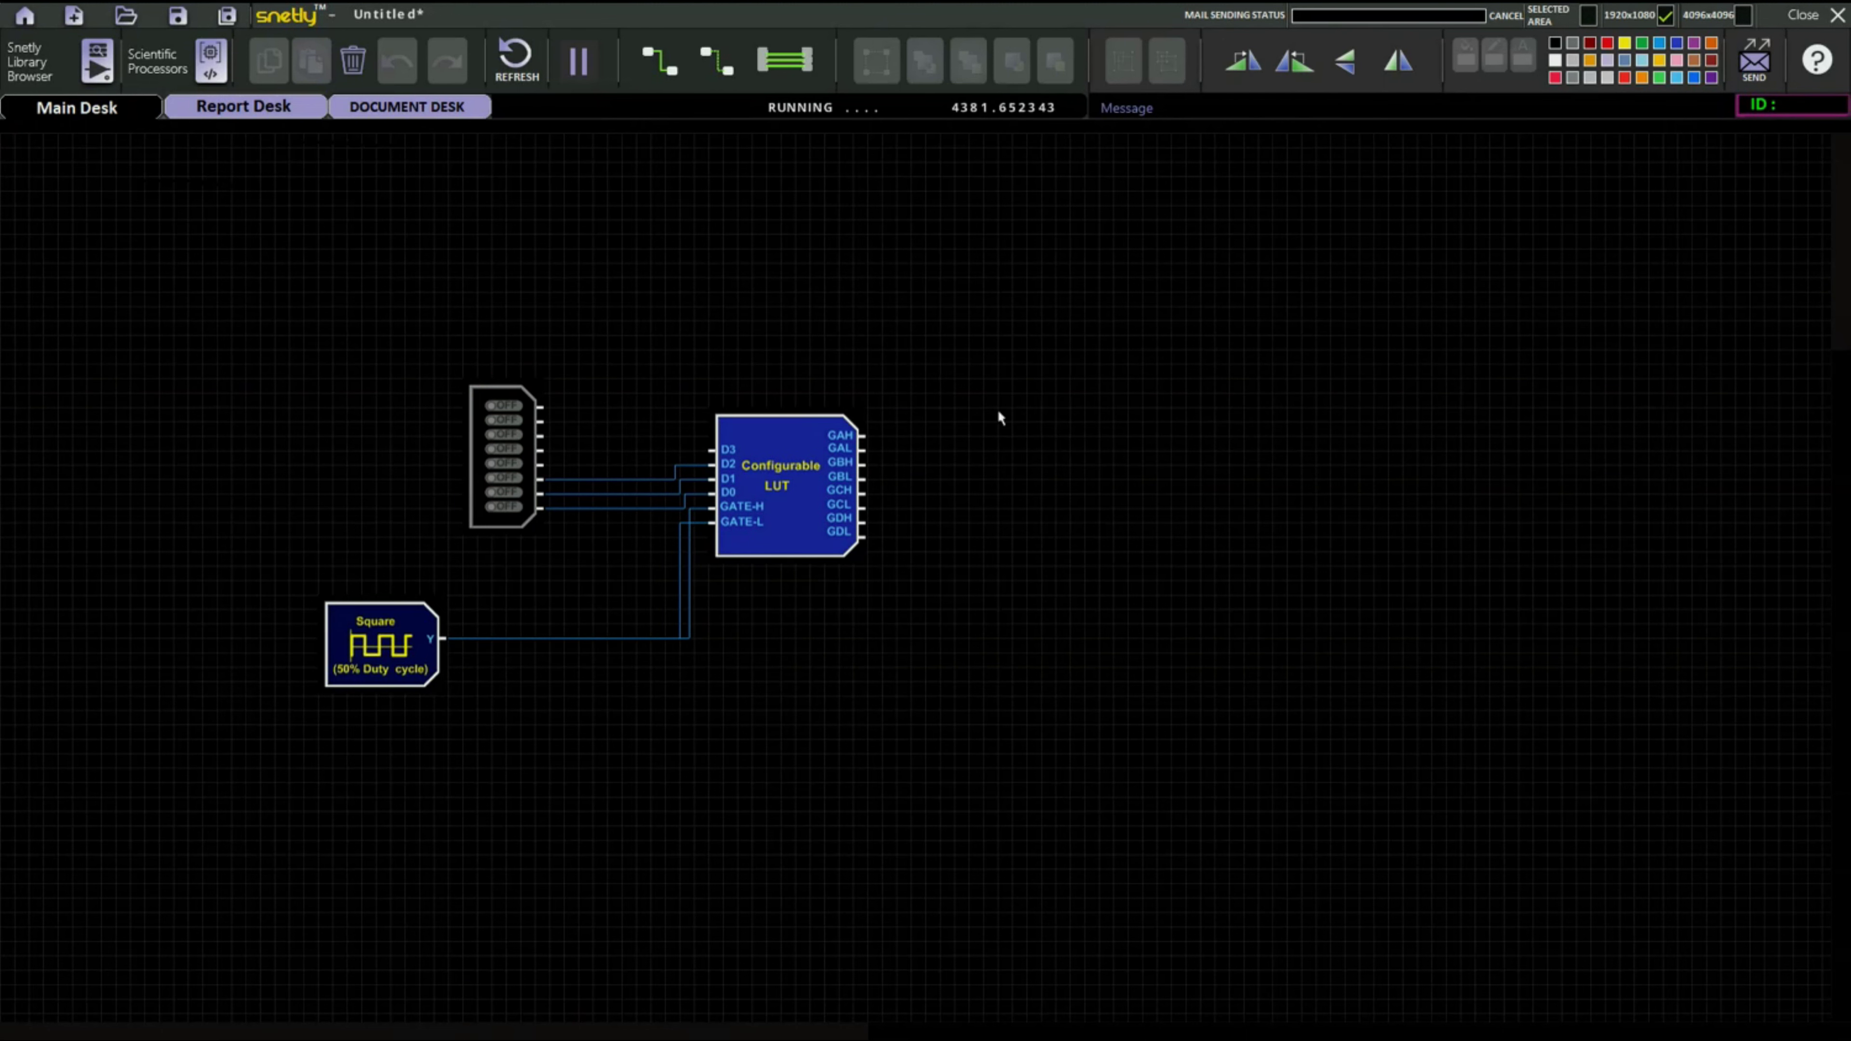
Place the second Integrated Logic Analyzer from the library to the right of the LUT, level with its outputs
click(51, 61)
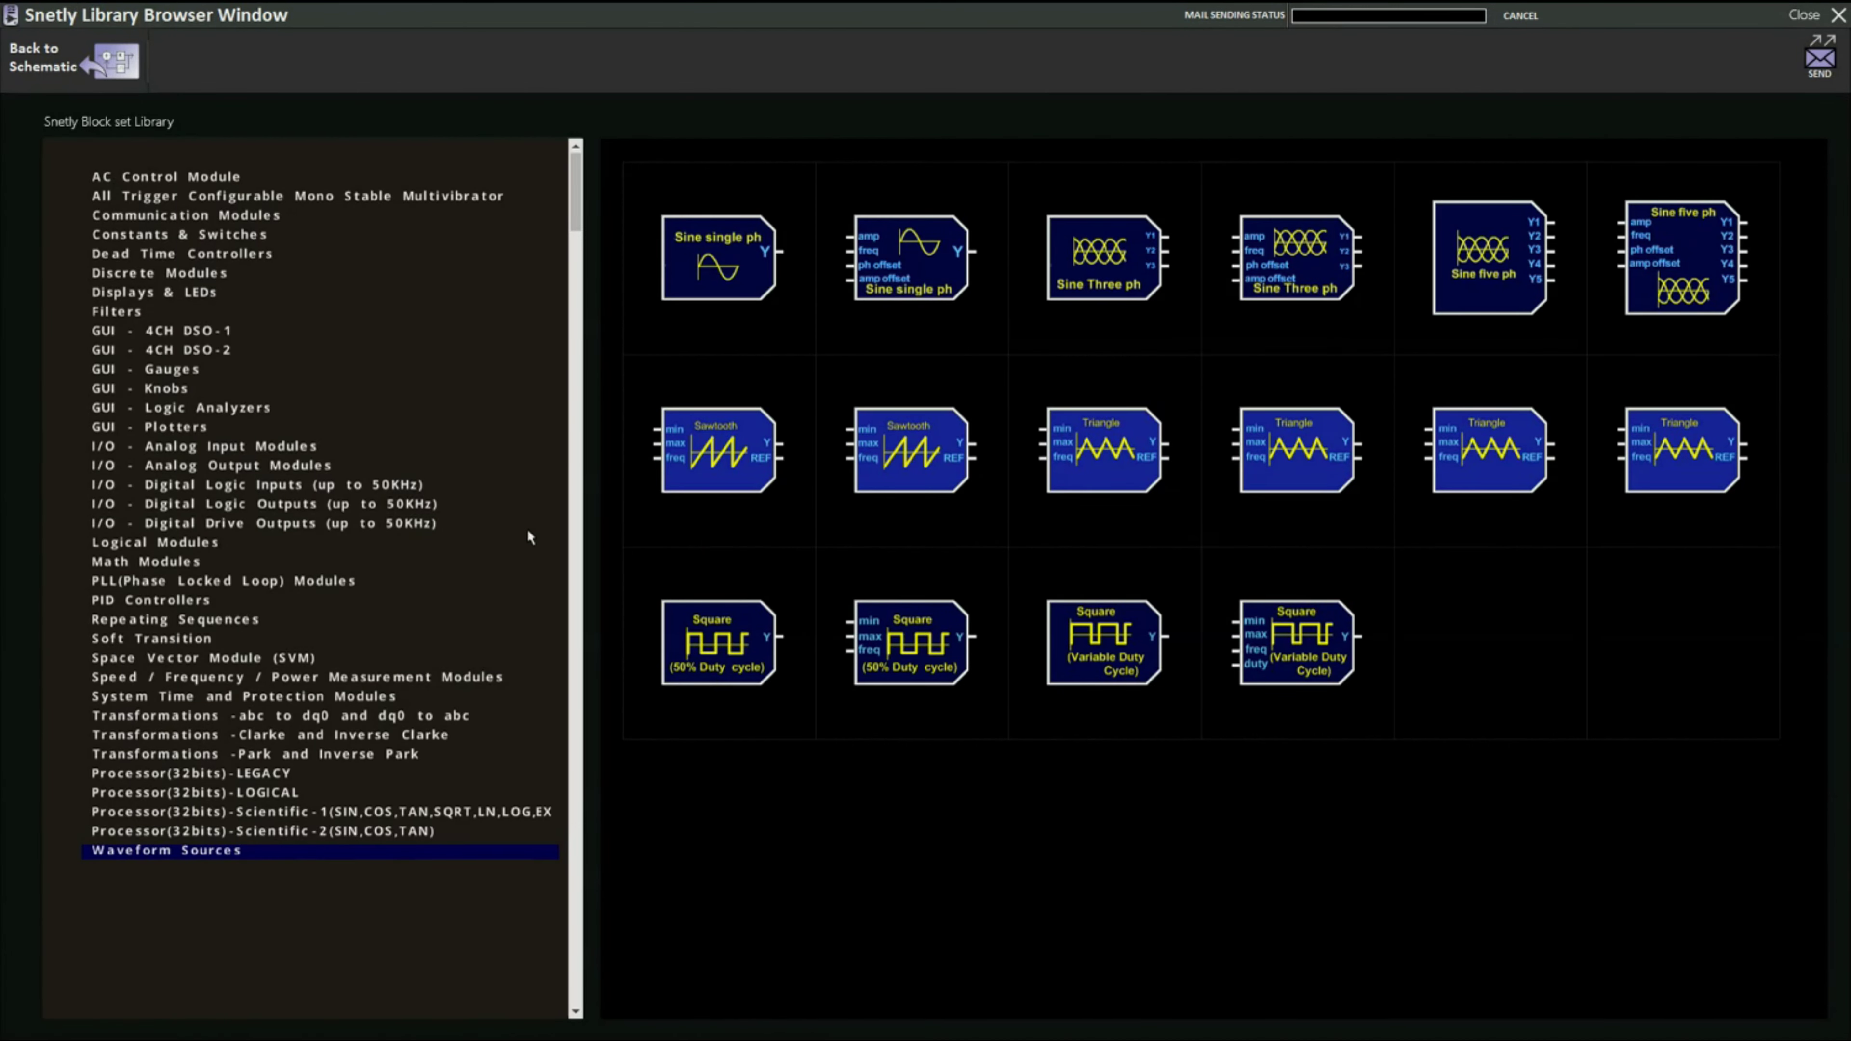
click(232, 408)
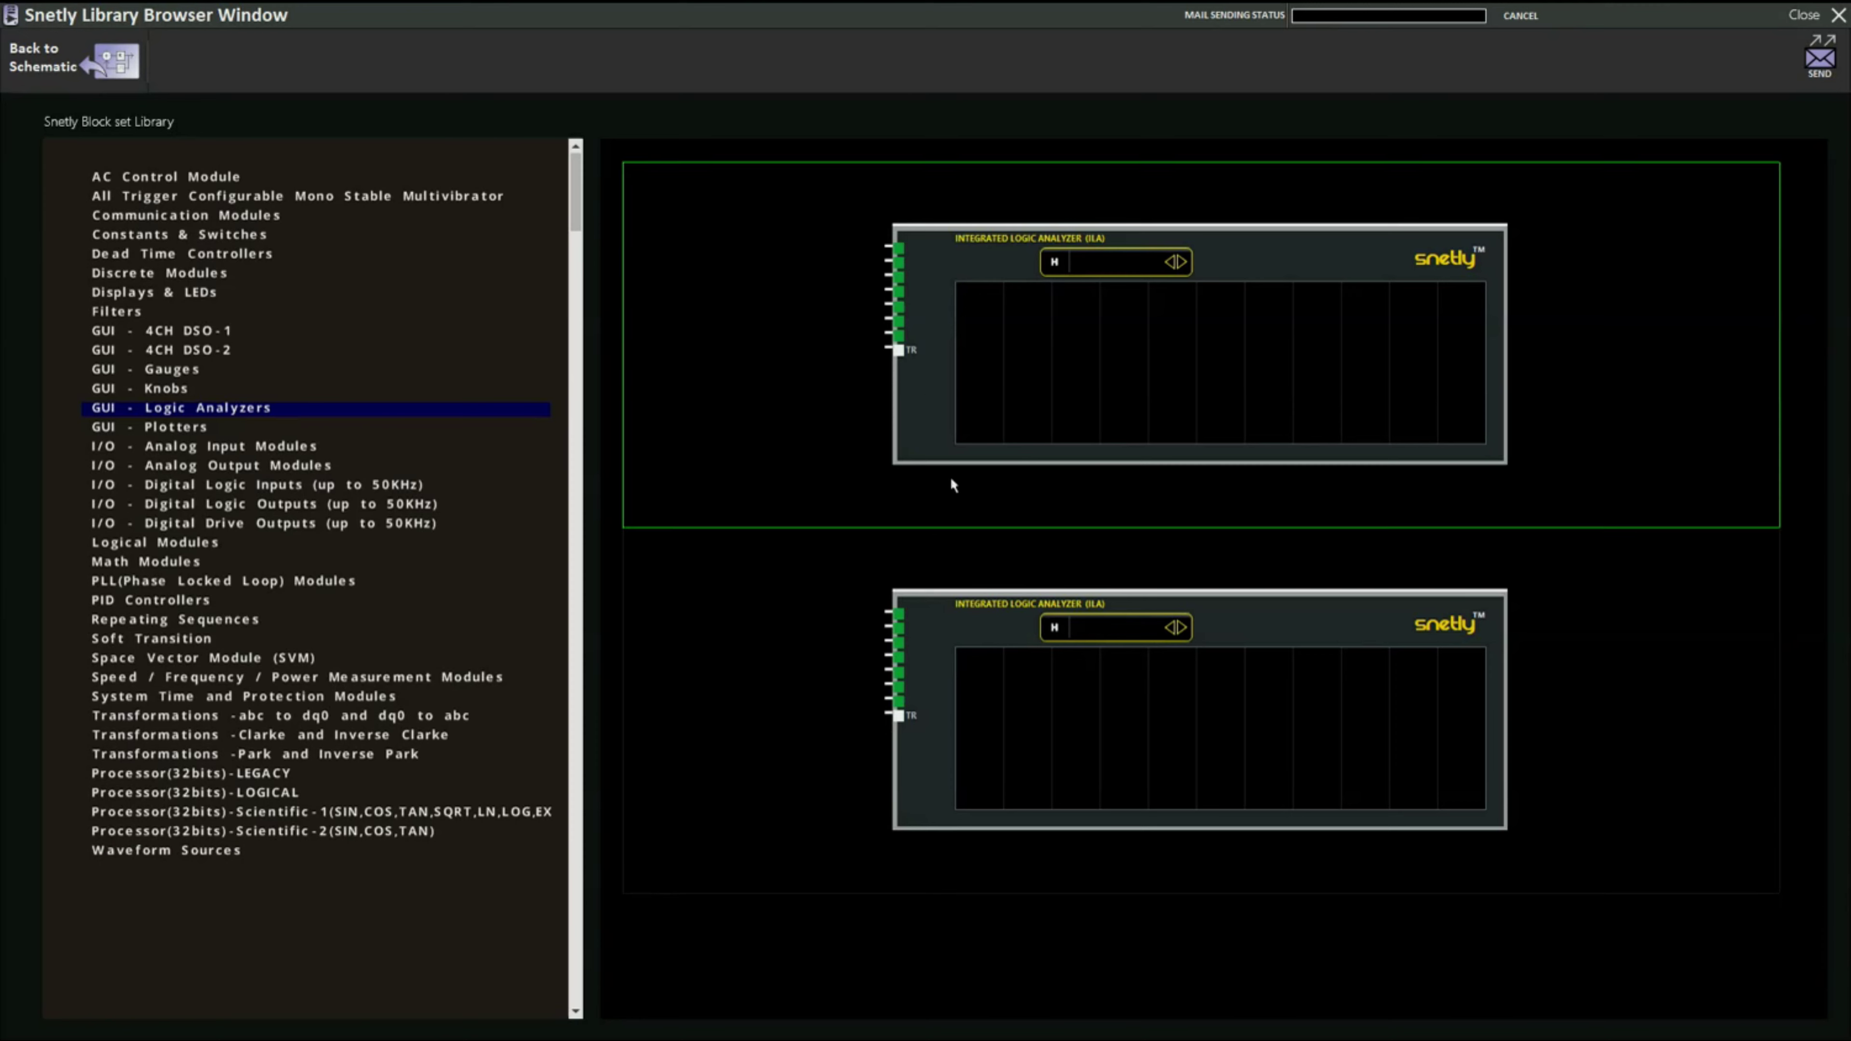
click(1021, 609)
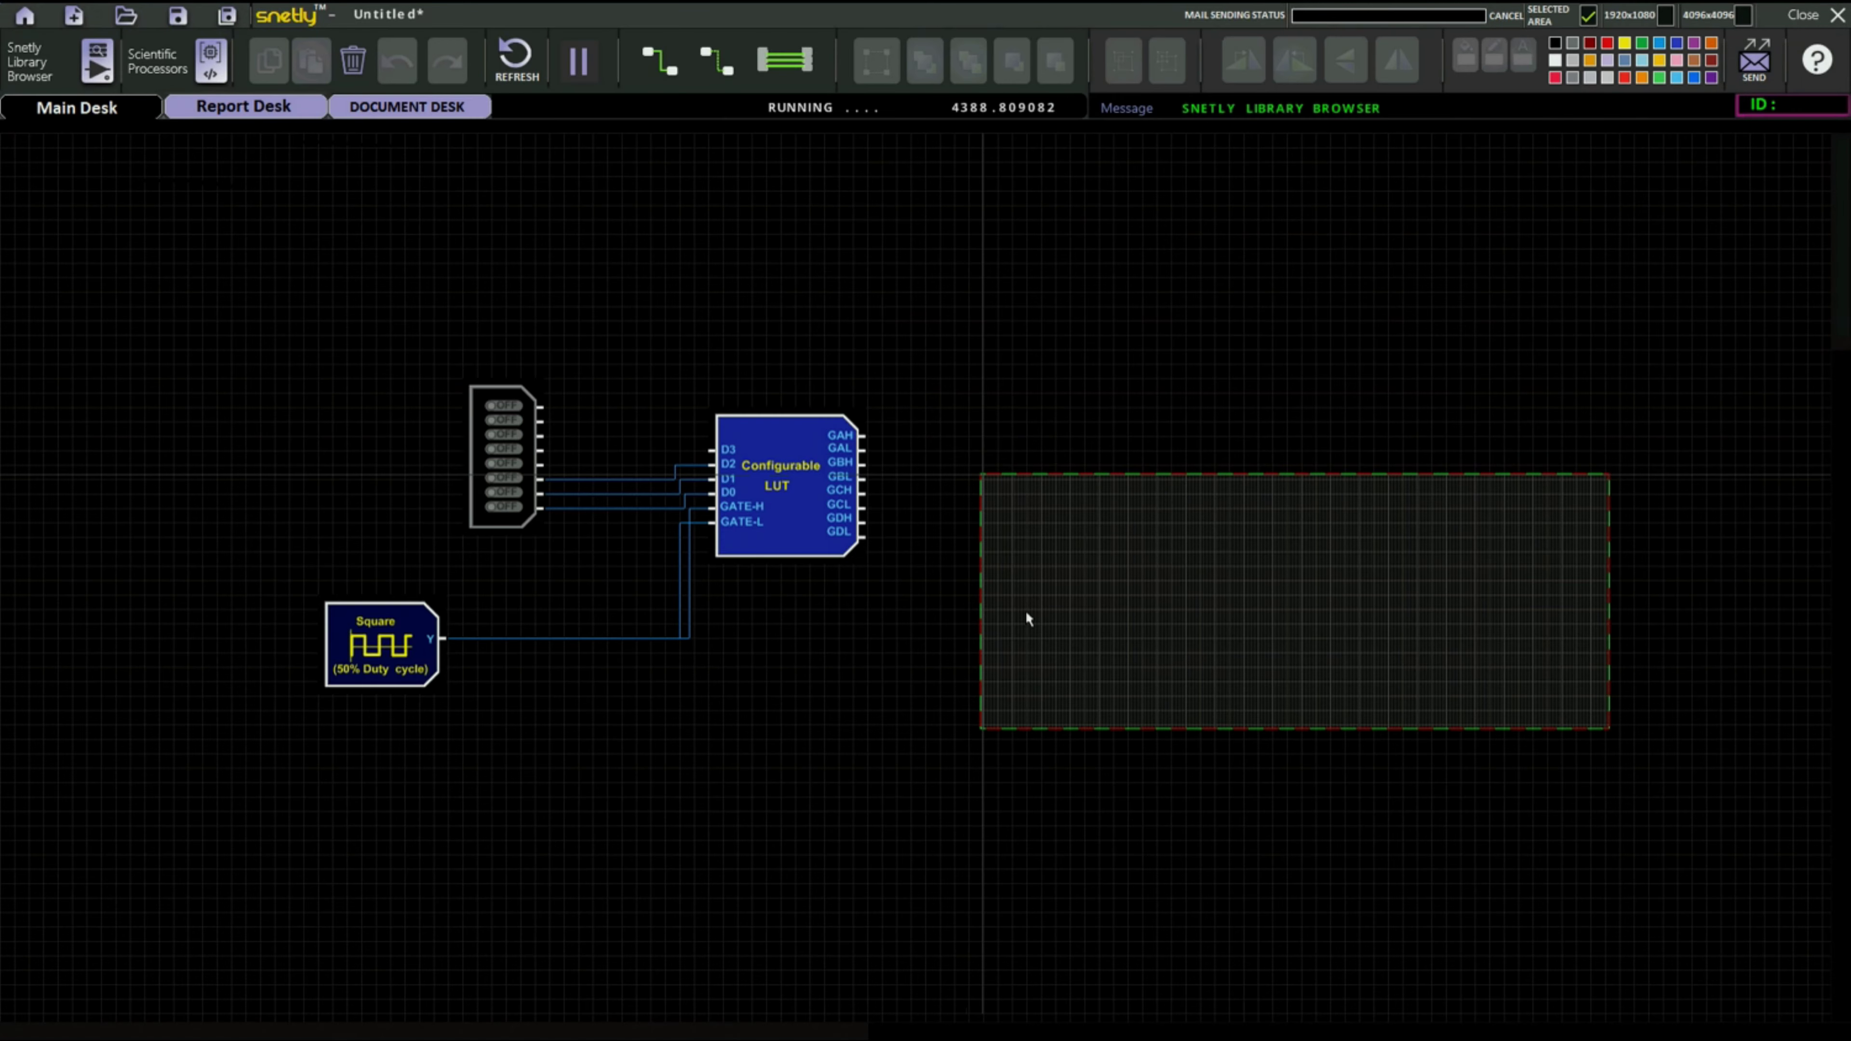
click(1029, 532)
drag(1028, 528, 1021, 543)
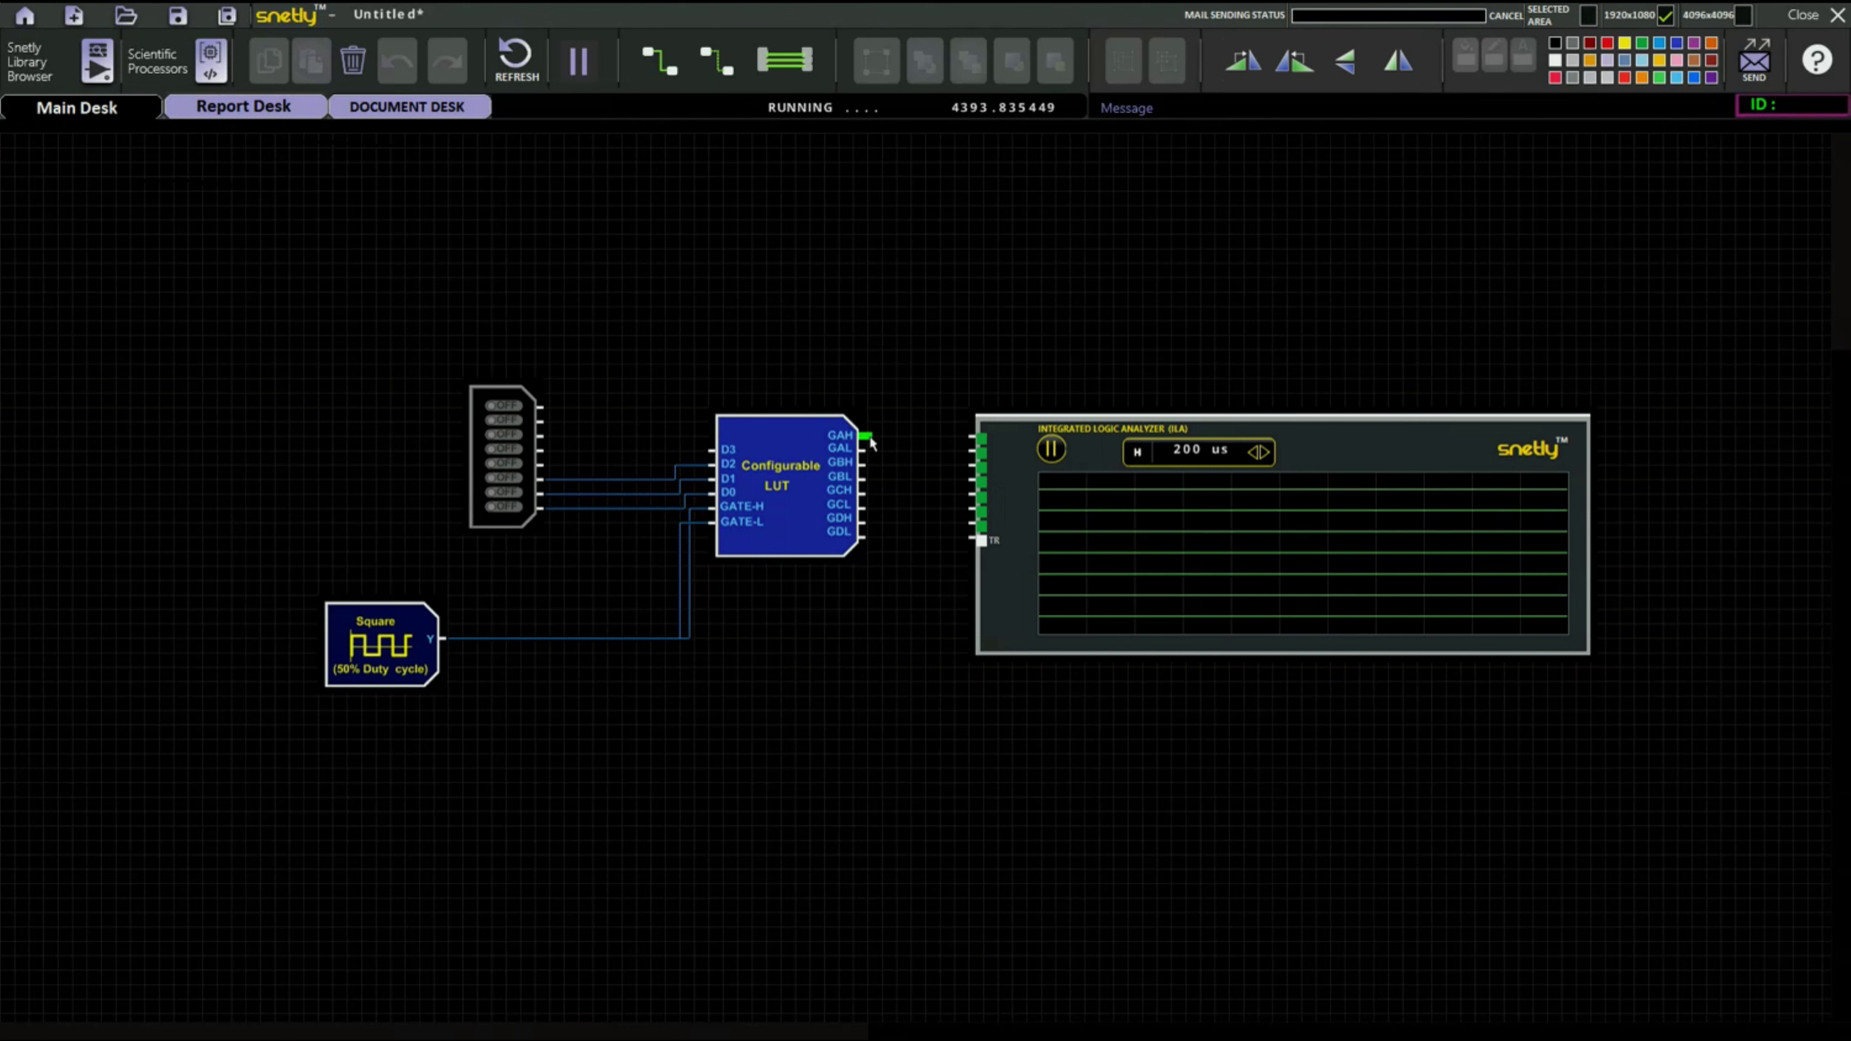